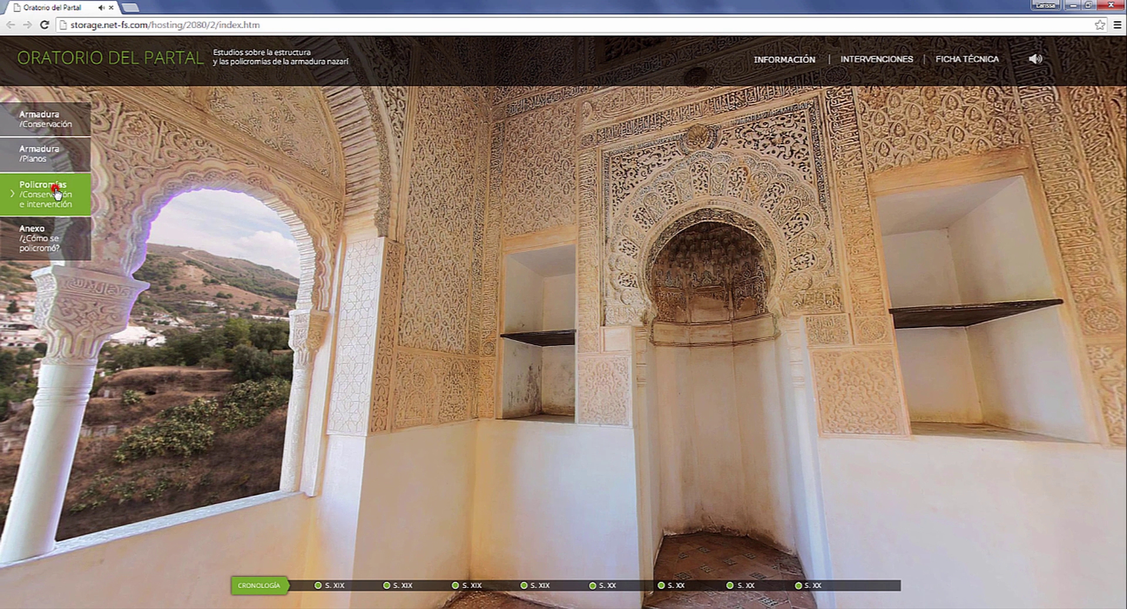
Browse the restoration photos under Policromías /Conservación e intervención and view the fourth S. XIX entry of the Cronología
click(56, 191)
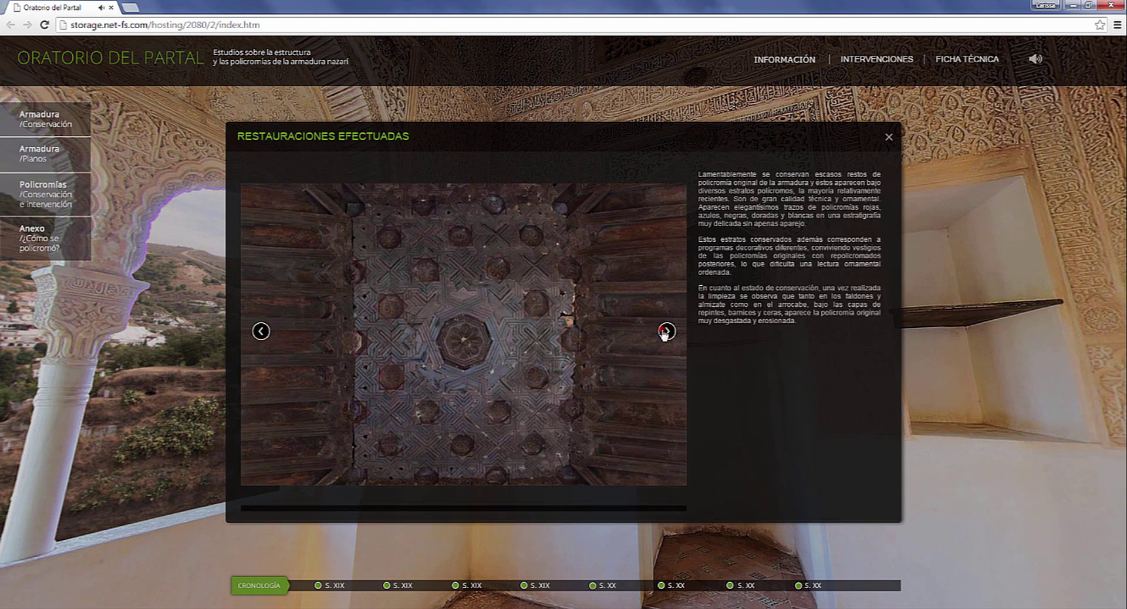
click(666, 332)
click(667, 332)
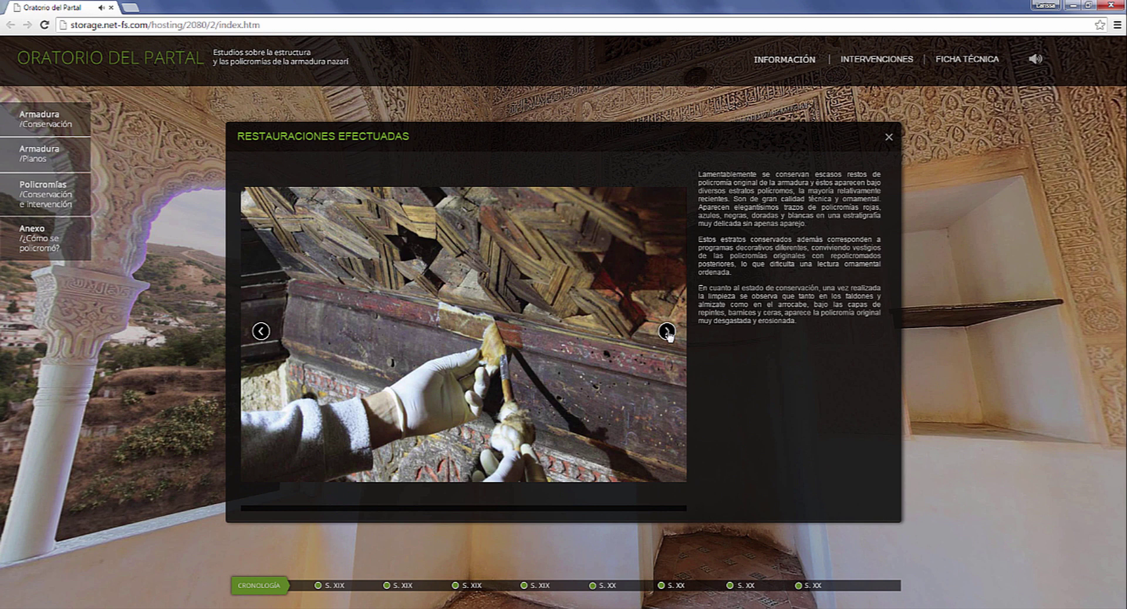
click(667, 332)
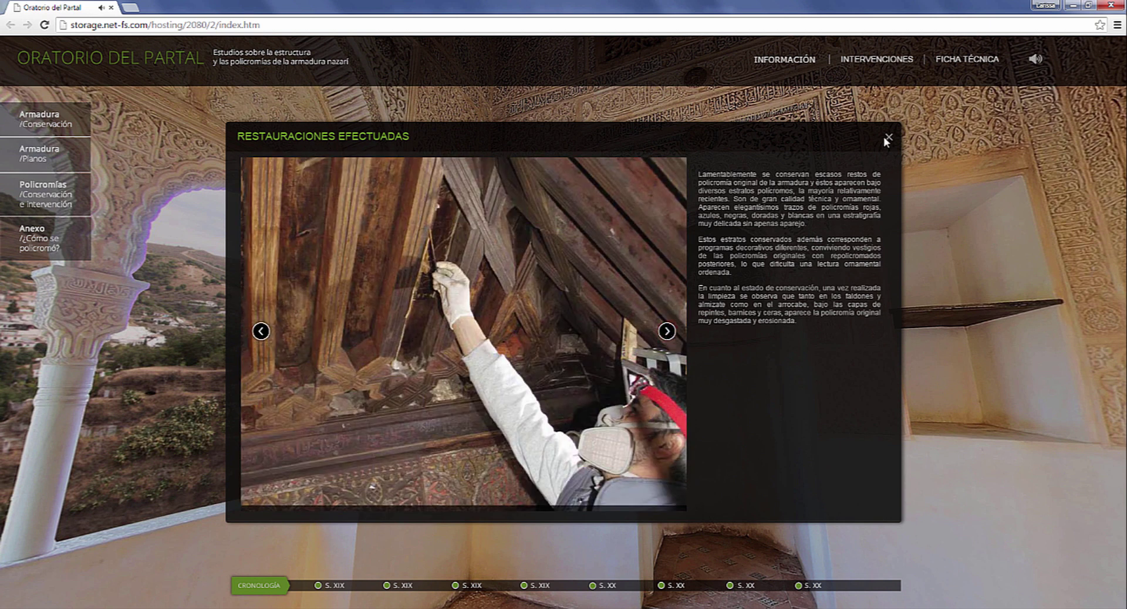
click(888, 139)
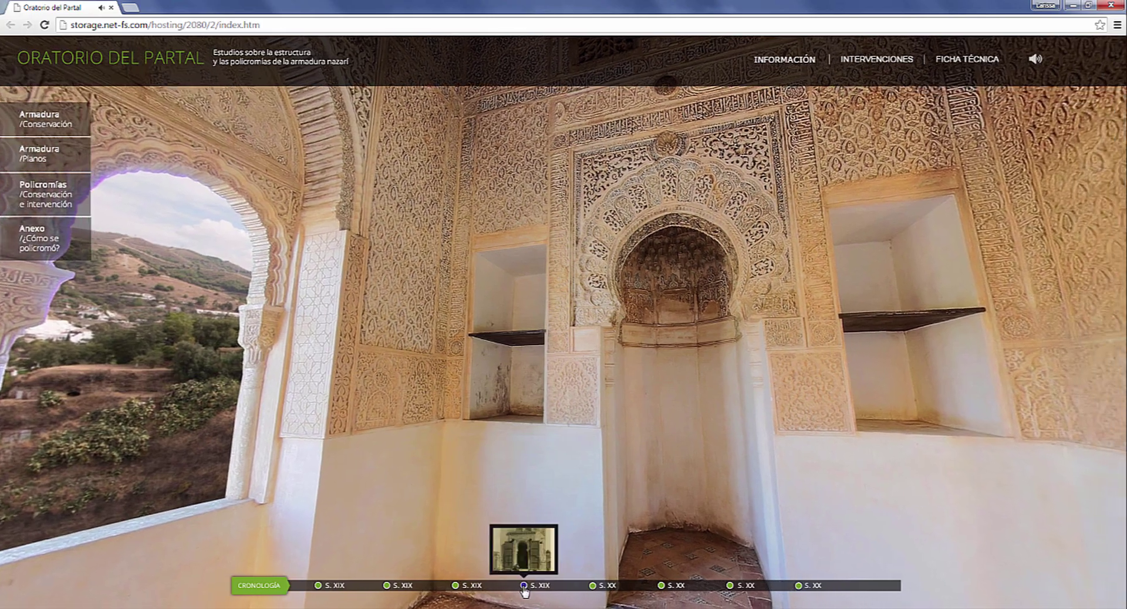
click(525, 586)
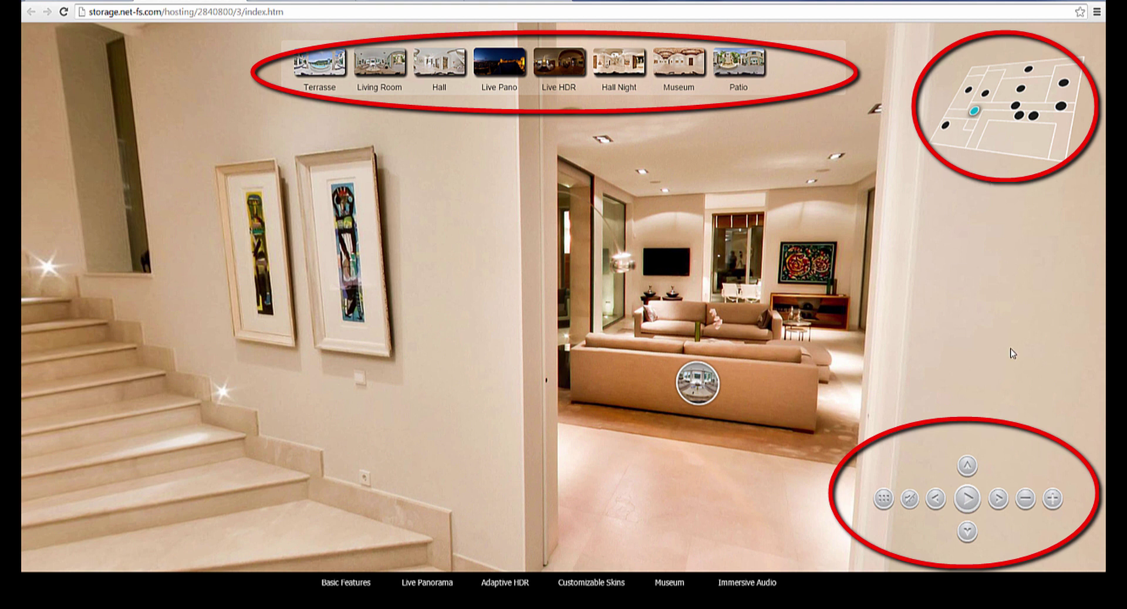
Zoom the villa panorama in and out and view the property's info sheet in the tour
click(1052, 498)
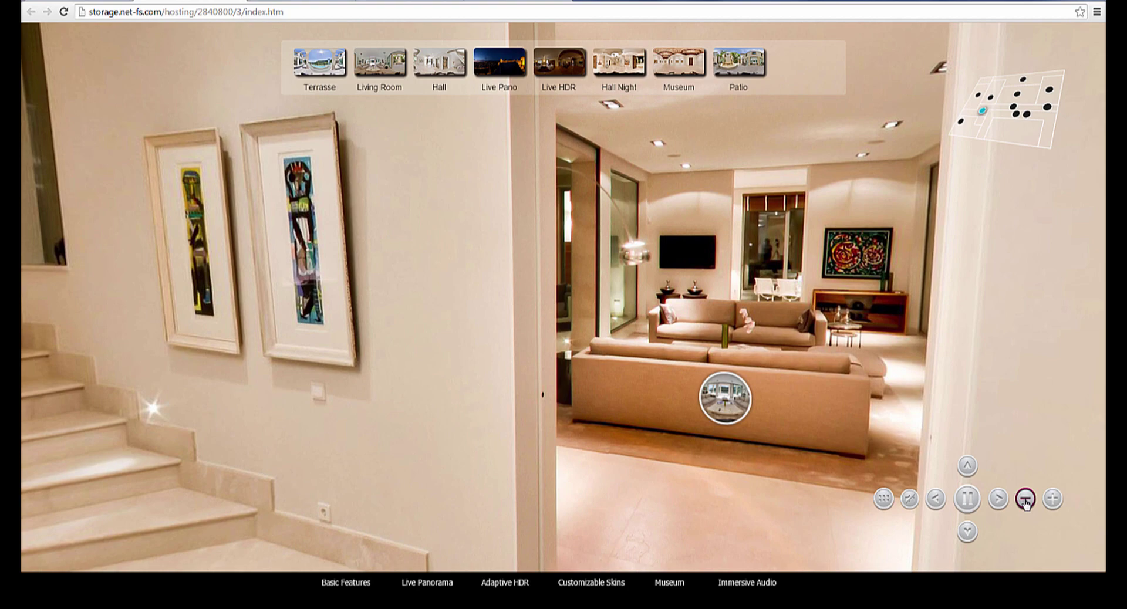
click(1026, 500)
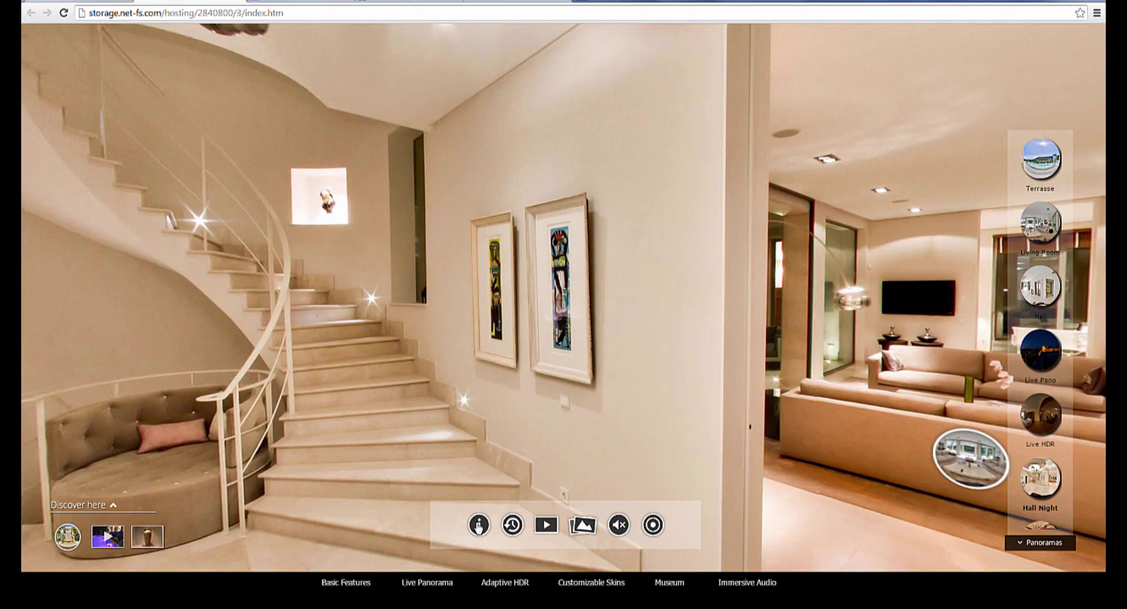
click(478, 525)
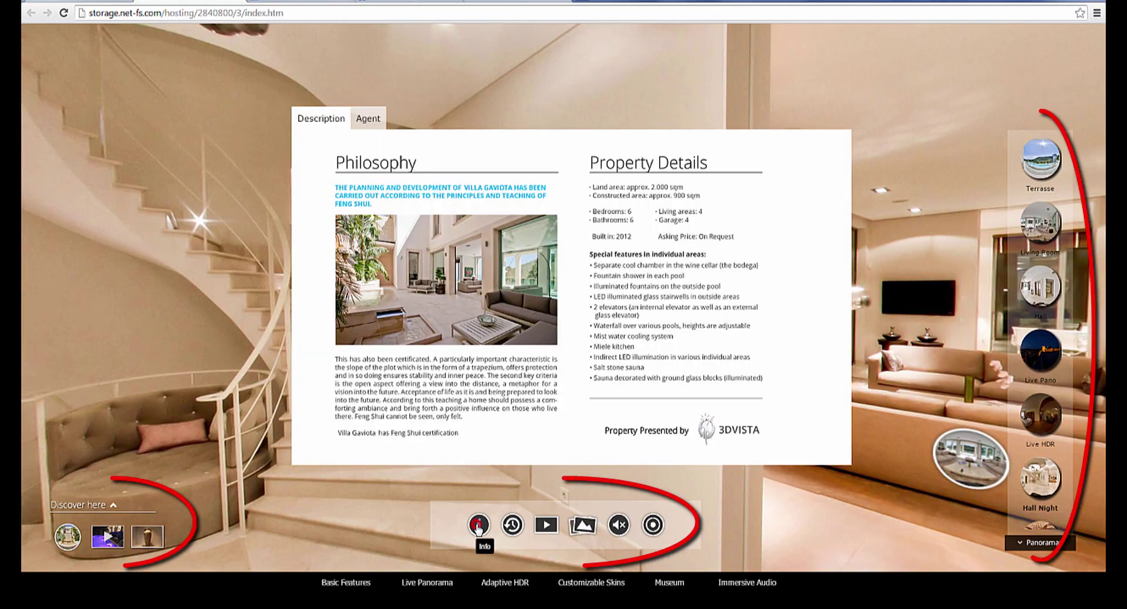
click(478, 526)
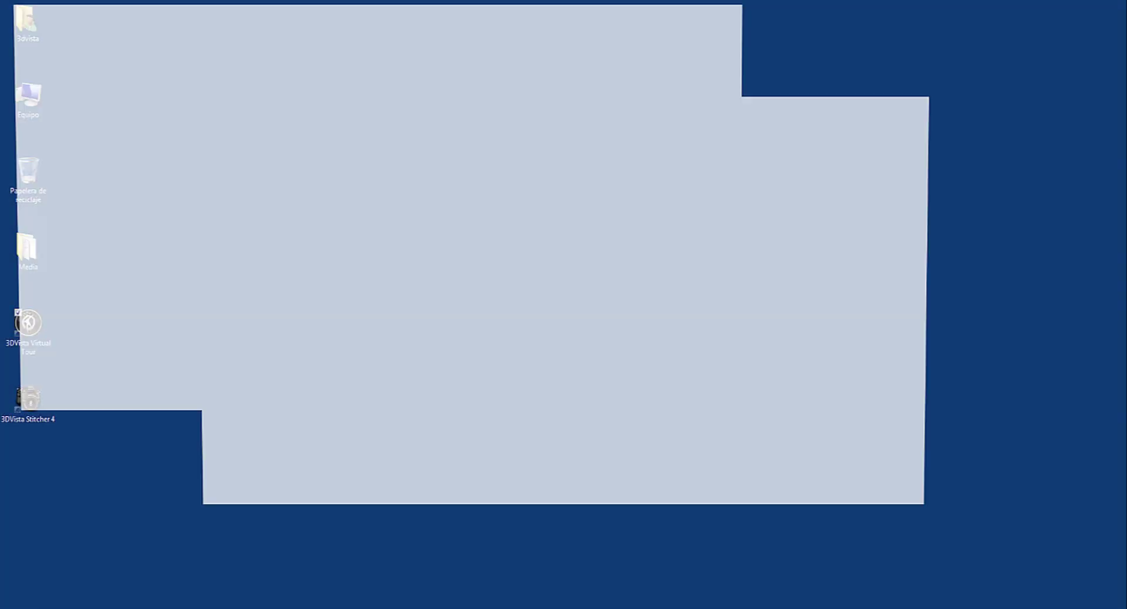
Preview the Bottom Thumbnail, Aluminium Horizontal, Aluminium Radial, Circle Border and Circles Outline skins
click(443, 271)
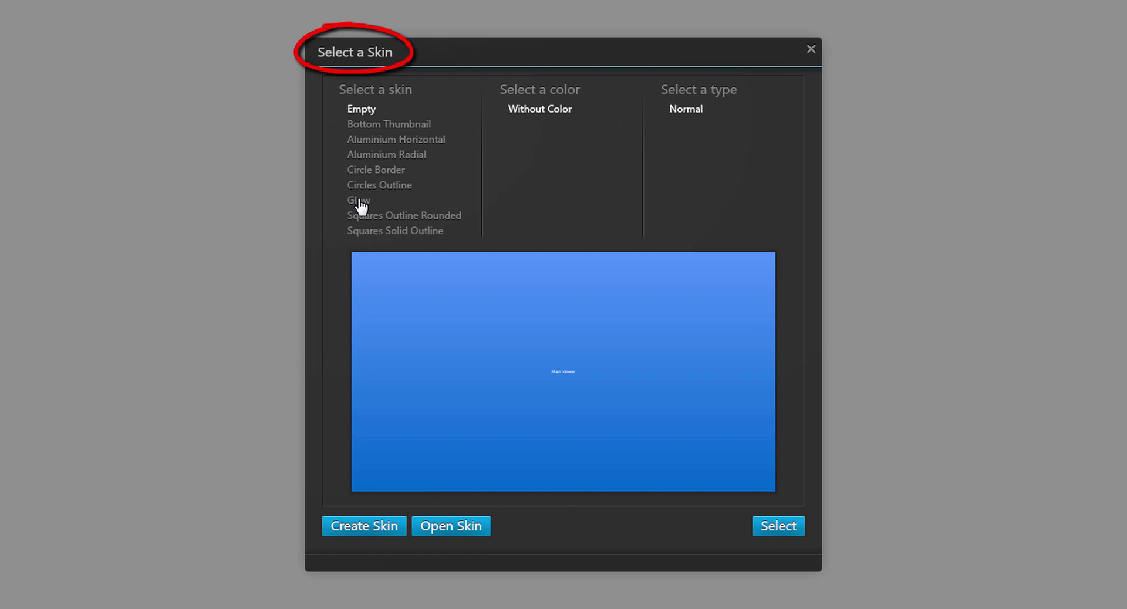
click(364, 131)
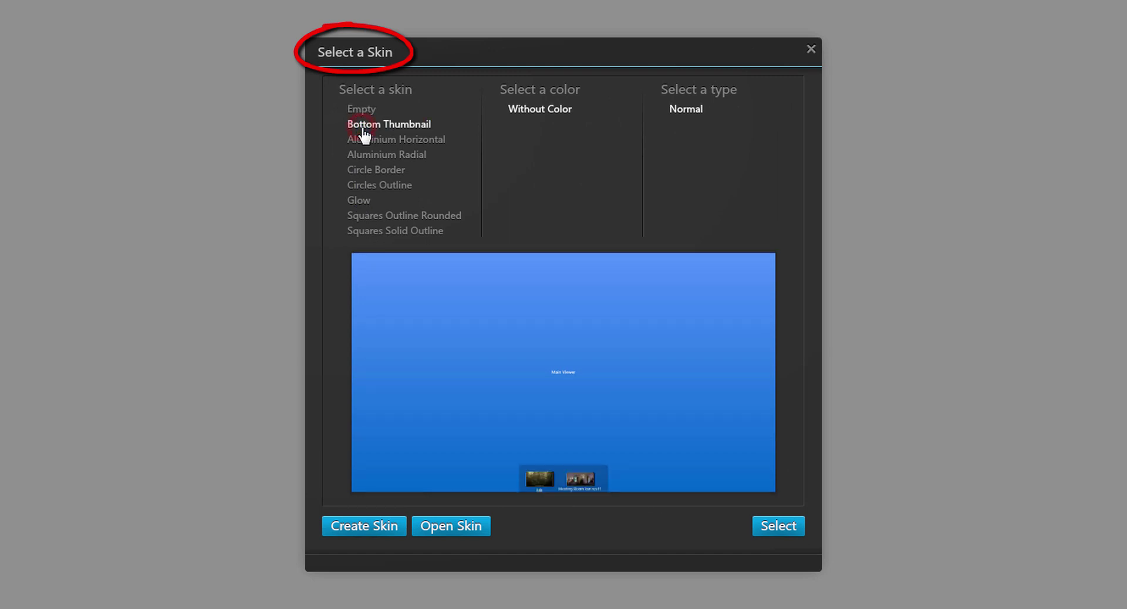
click(368, 141)
click(371, 156)
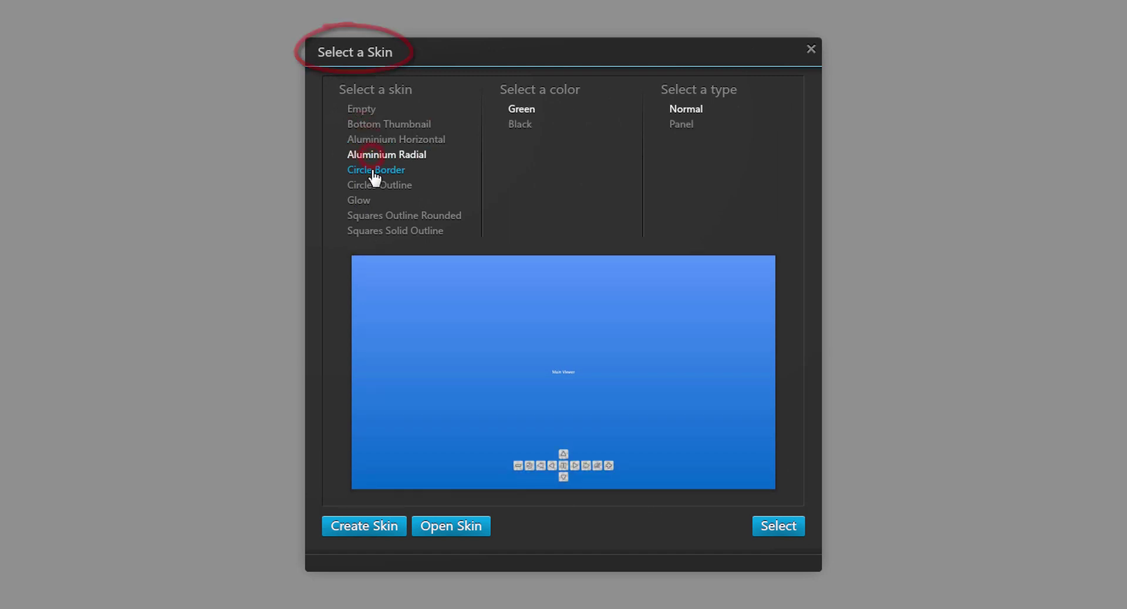
click(373, 171)
click(370, 187)
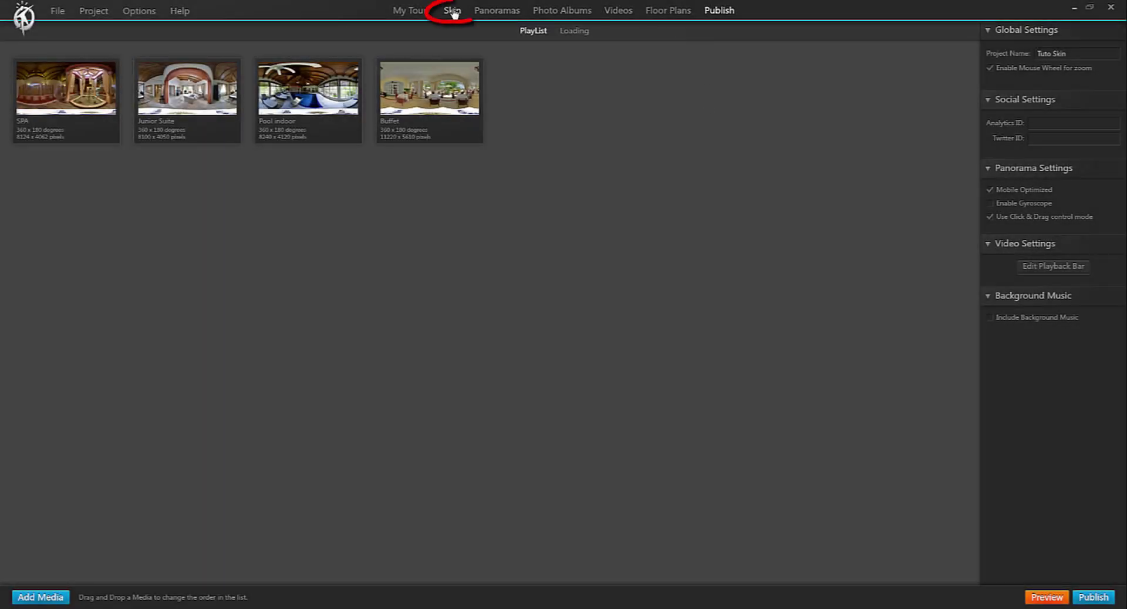
Replace the project's current skin with the Circle Border skin in Blue, type Complete
click(453, 10)
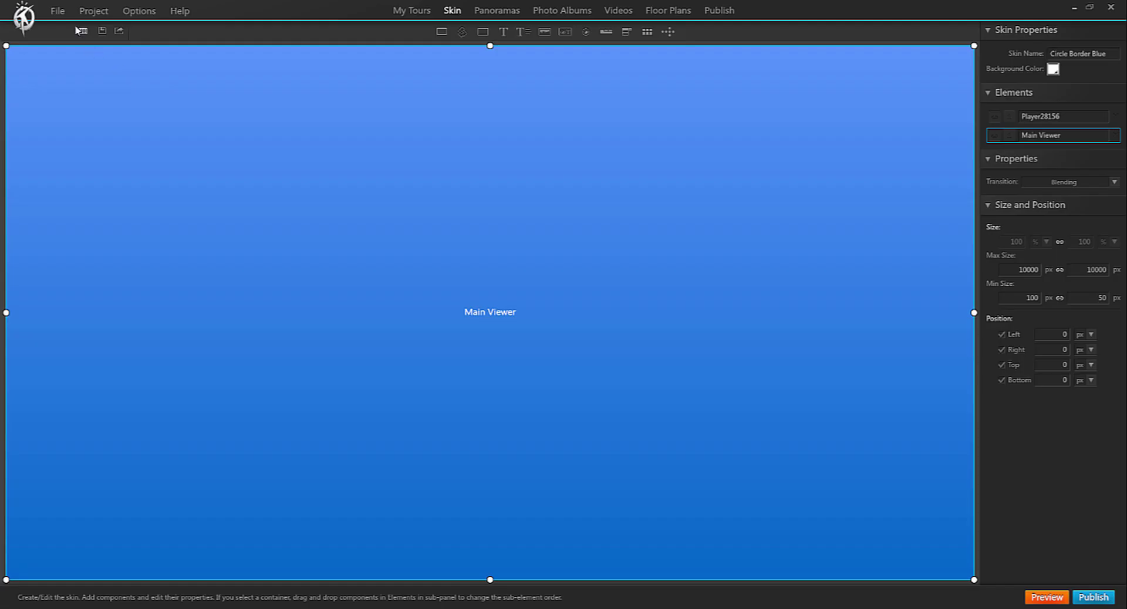
click(81, 30)
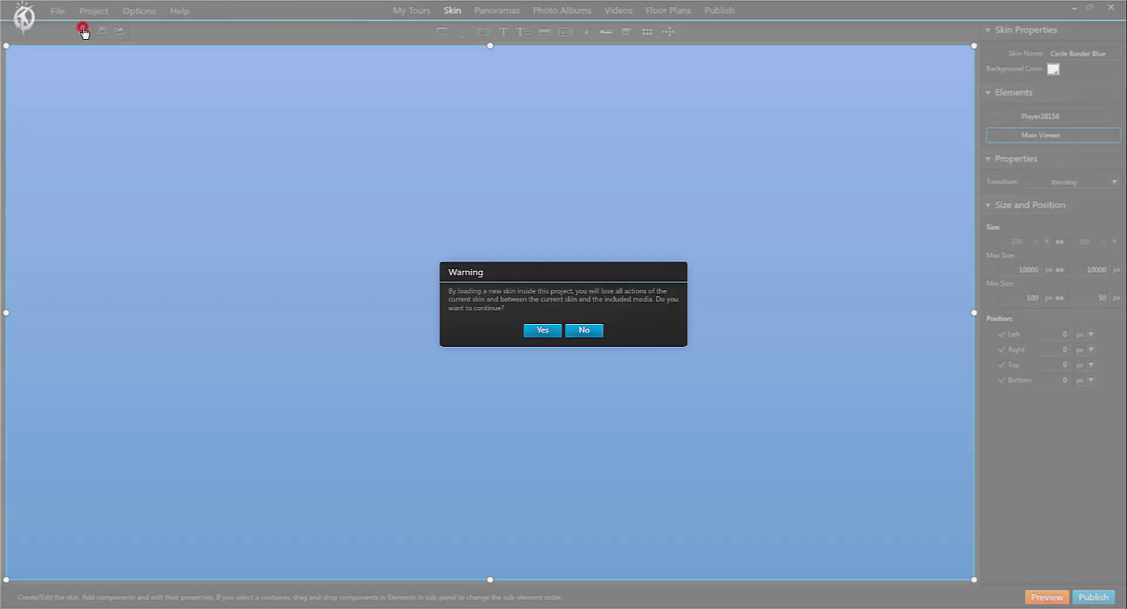
click(536, 329)
click(434, 213)
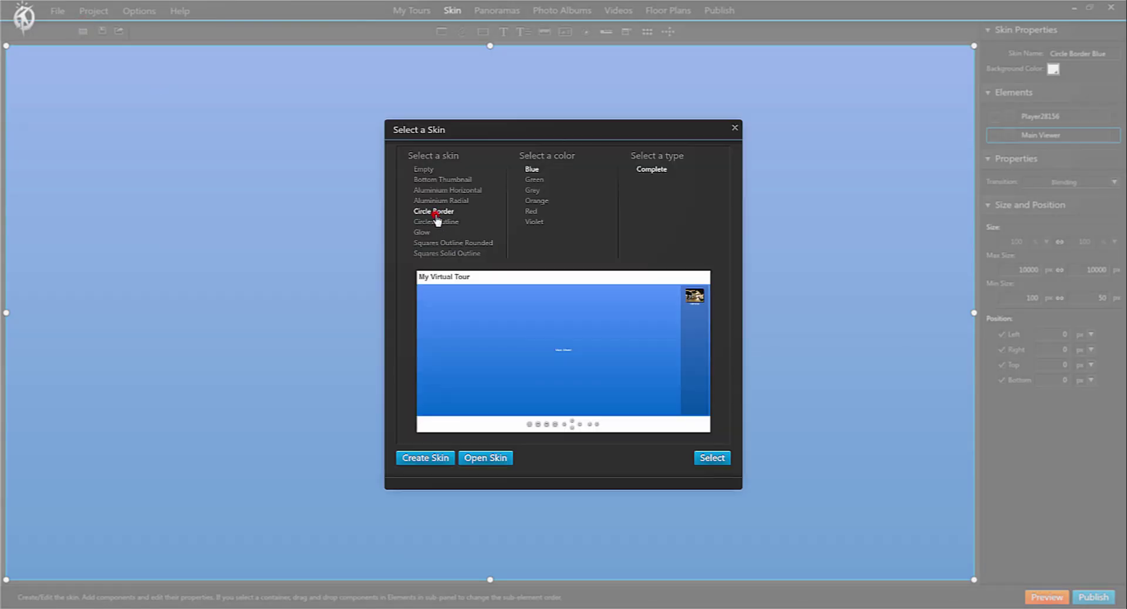
click(710, 458)
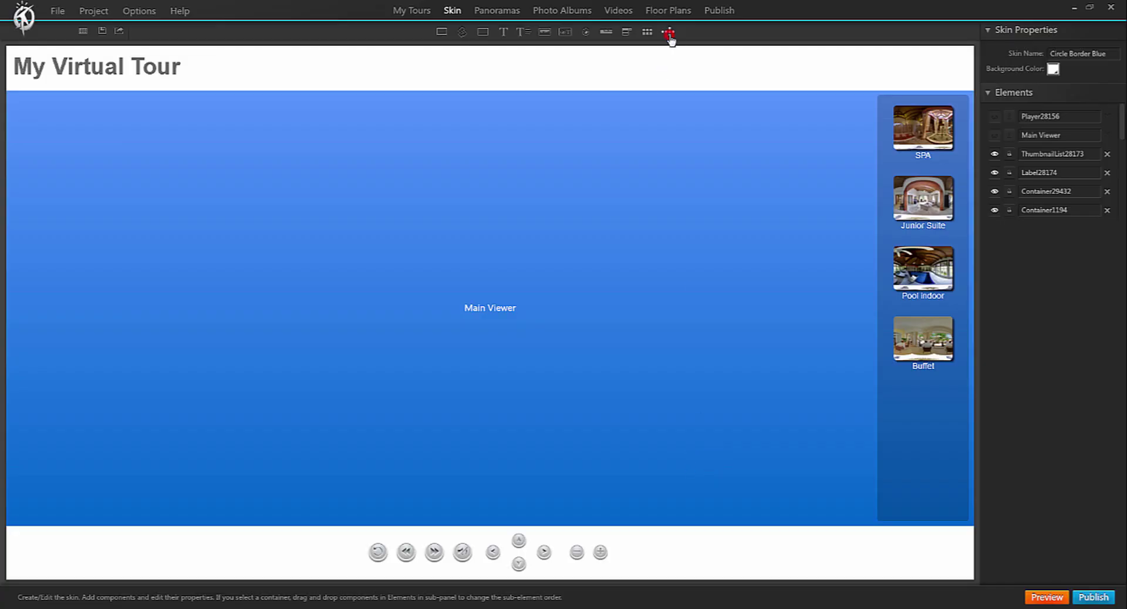
Add a cross-shaped button set from the library to the viewer, remove the round-button bar below, and reposition the new set
click(667, 32)
click(782, 304)
click(798, 467)
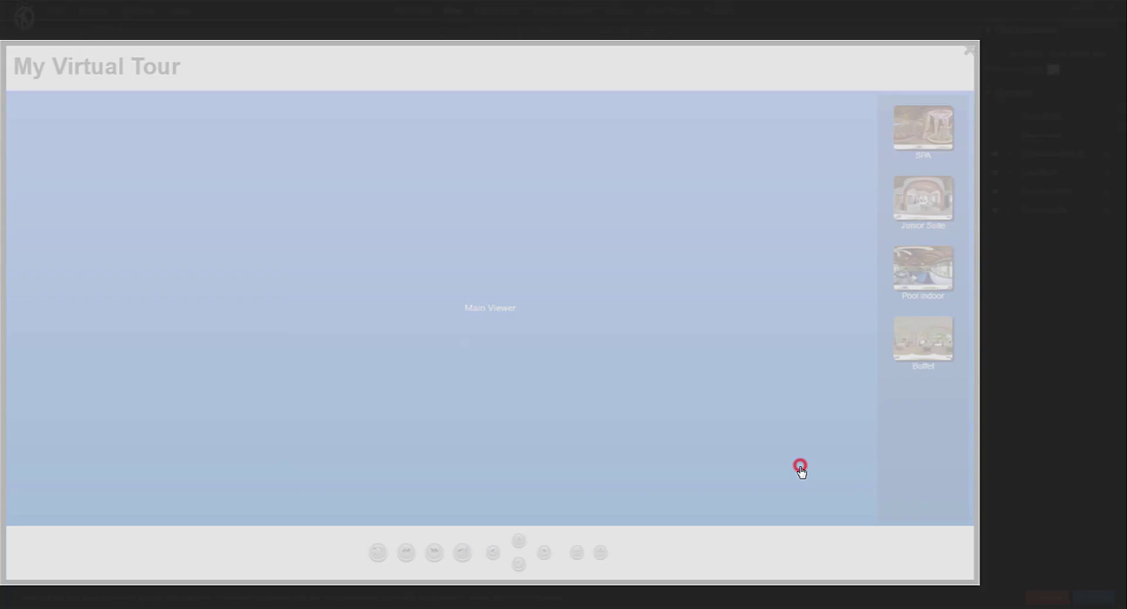
click(220, 436)
click(674, 534)
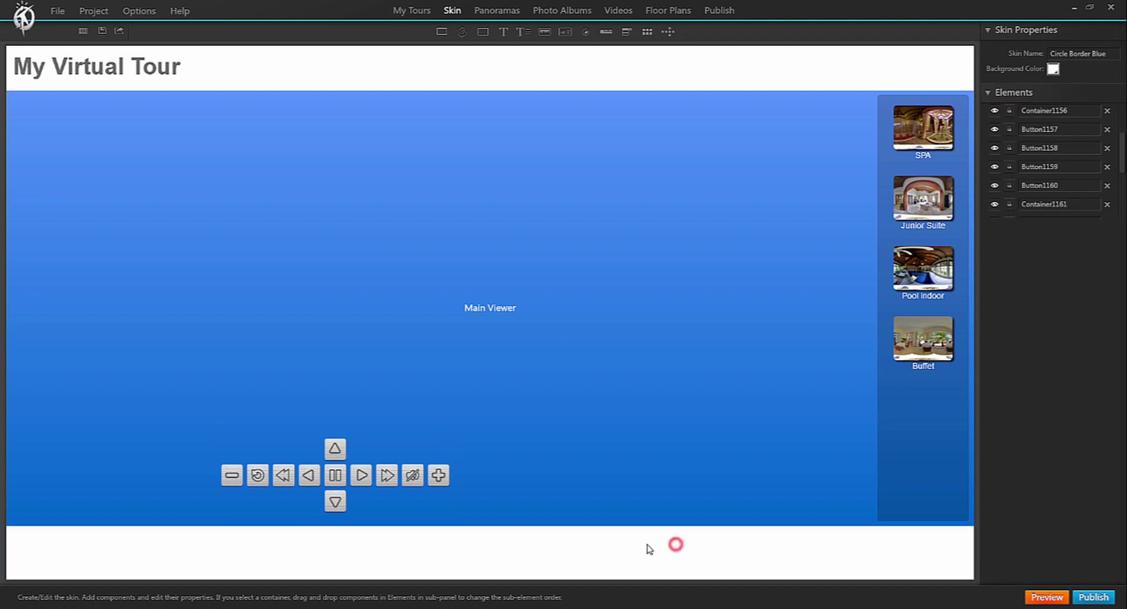
click(502, 511)
drag(395, 446, 553, 499)
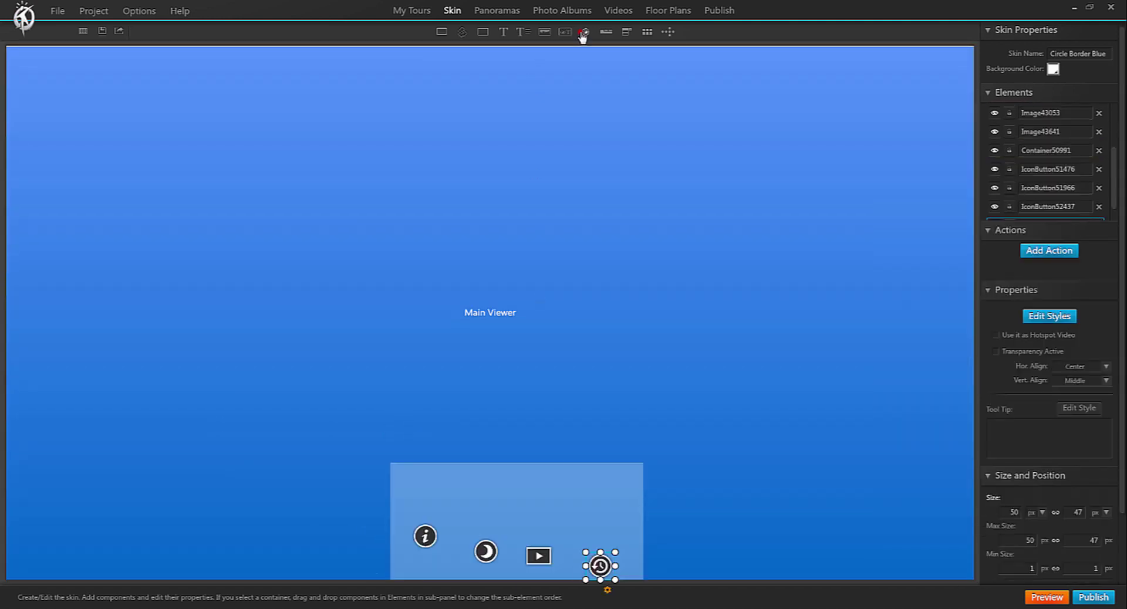
Create a new concentric-circle icon button and place it beside the history button in the translucent container
click(583, 31)
click(487, 463)
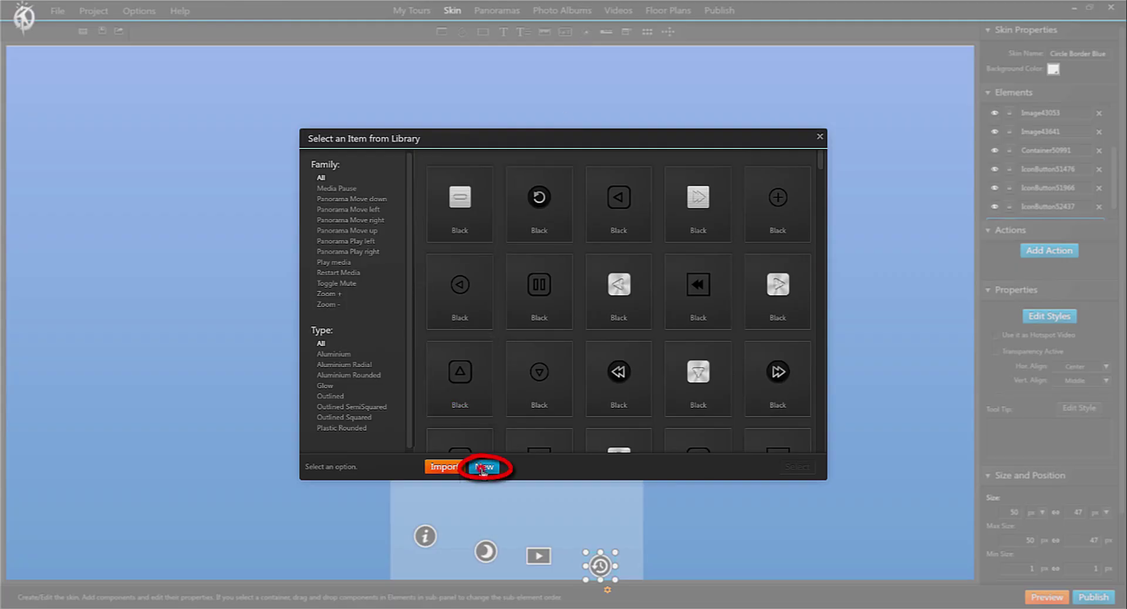
double_click(303, 81)
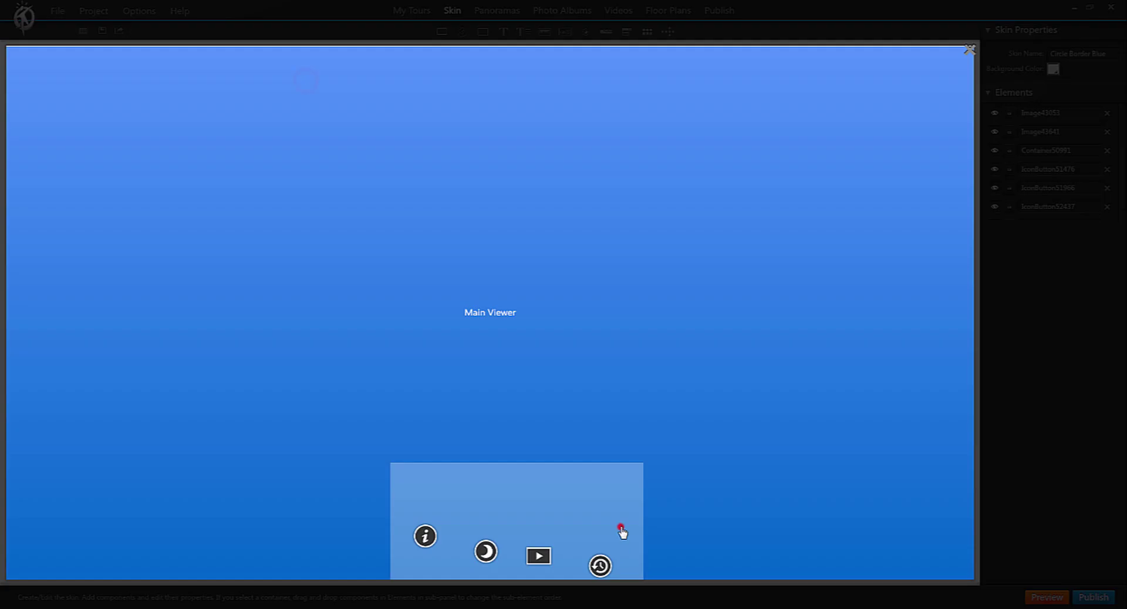
click(625, 534)
Set the button container's layout to Horizontal and shrink the container to about 19.33 by 8.22 %
click(583, 500)
click(1062, 443)
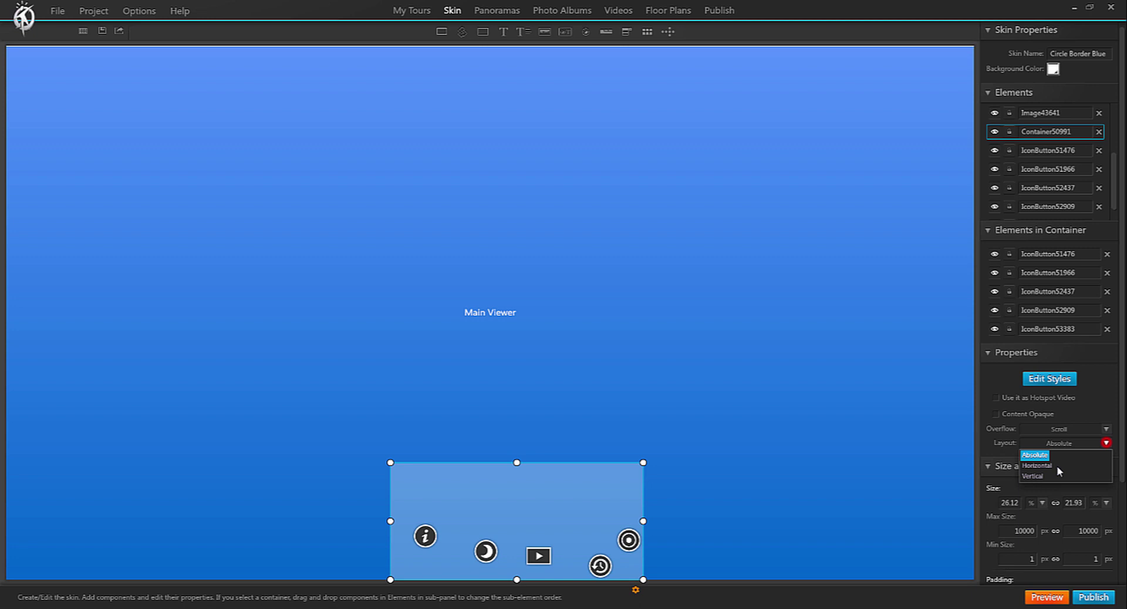
click(1050, 469)
drag(640, 584, 575, 509)
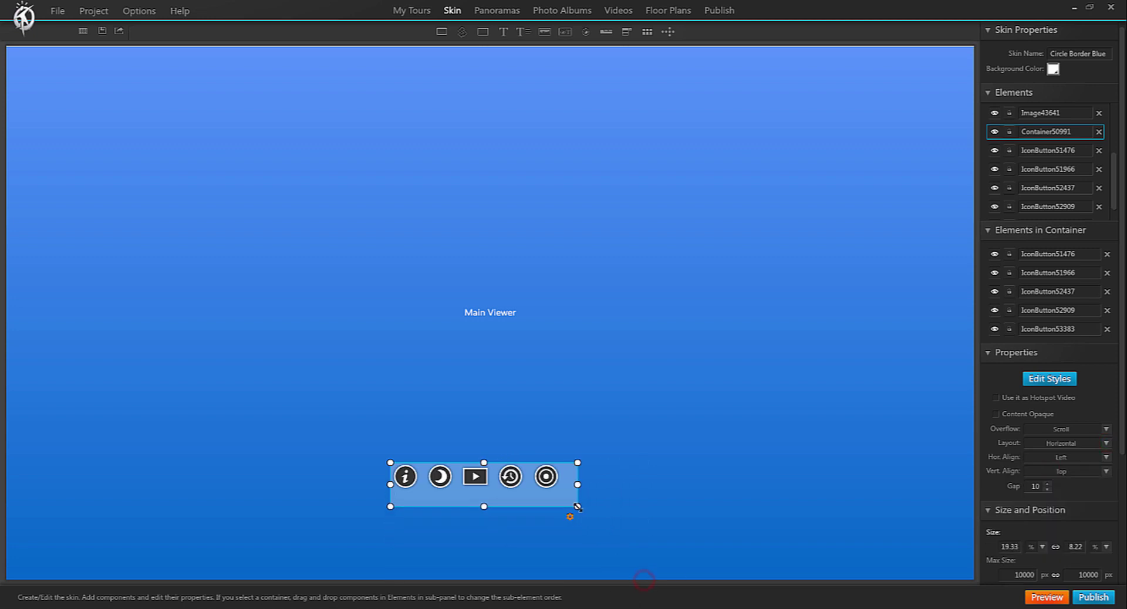
Align the container's buttons to Middle vertically and Center horizontally
click(1106, 471)
click(1036, 493)
click(1106, 458)
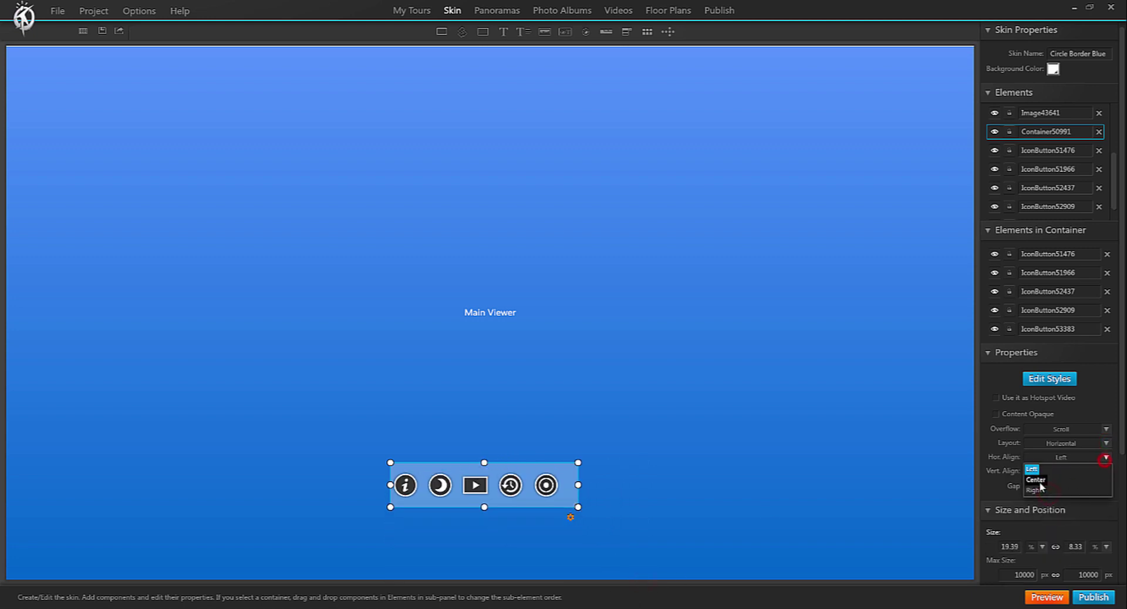
click(1037, 482)
Enlarge the button container to about 20.73 by 9.65 % and move it close to the lower edge of the main viewer
drag(578, 507, 591, 514)
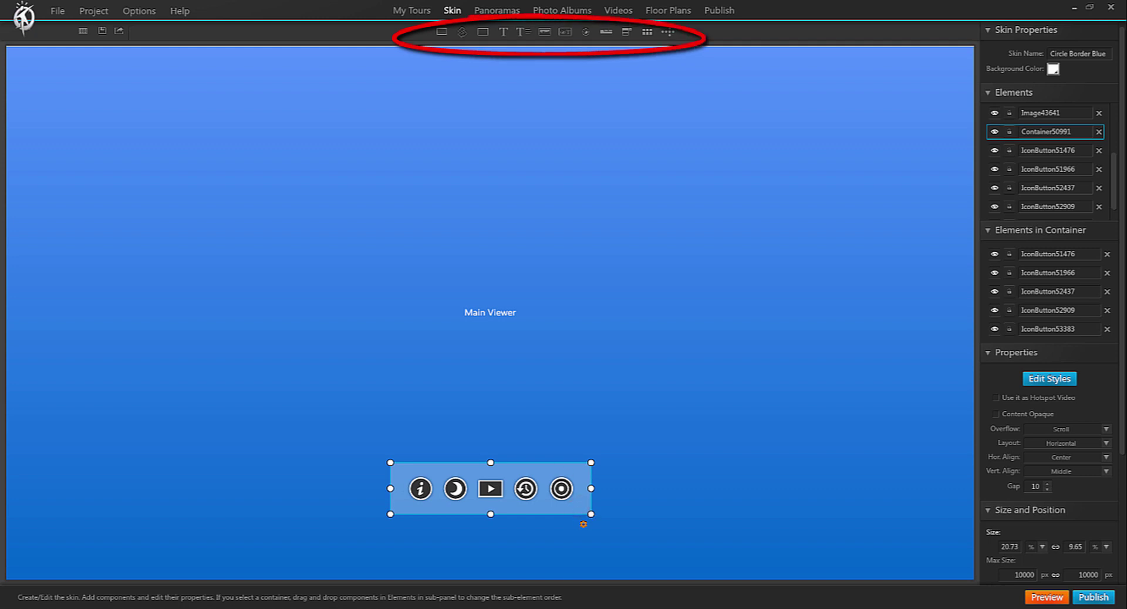
drag(564, 464, 574, 513)
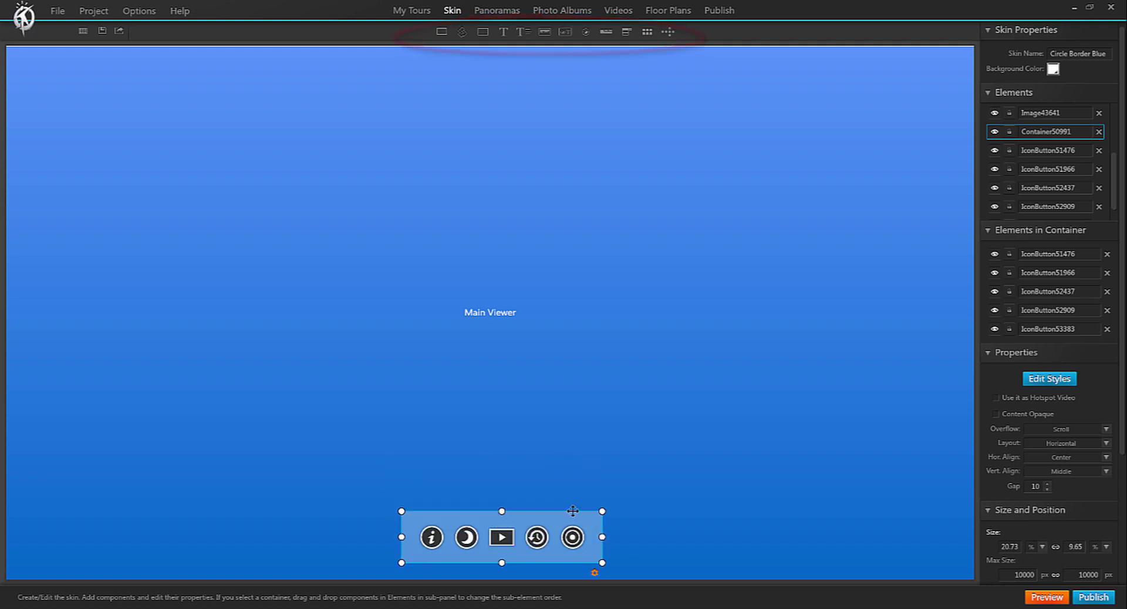
drag(563, 511, 568, 512)
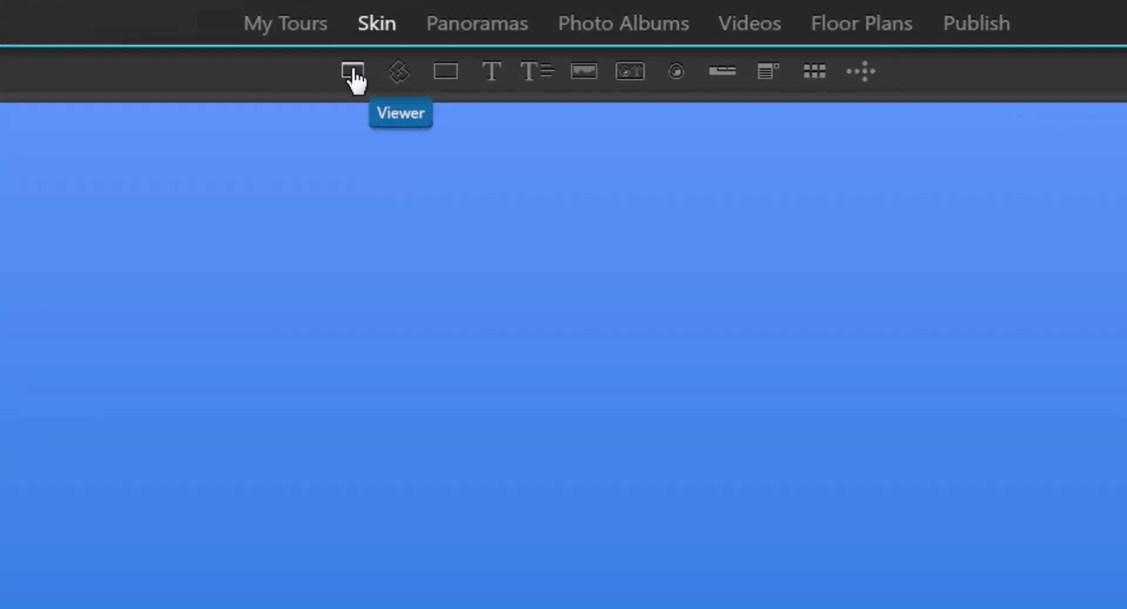
Insert an additional Viewer element in the upper-right area of the main viewer
click(353, 71)
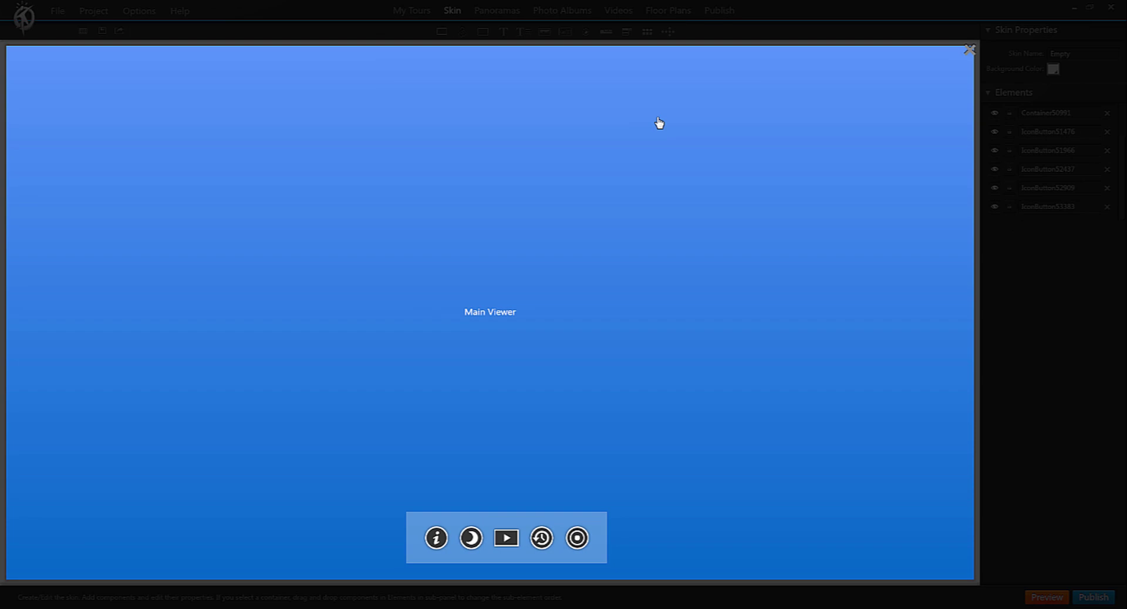
click(835, 262)
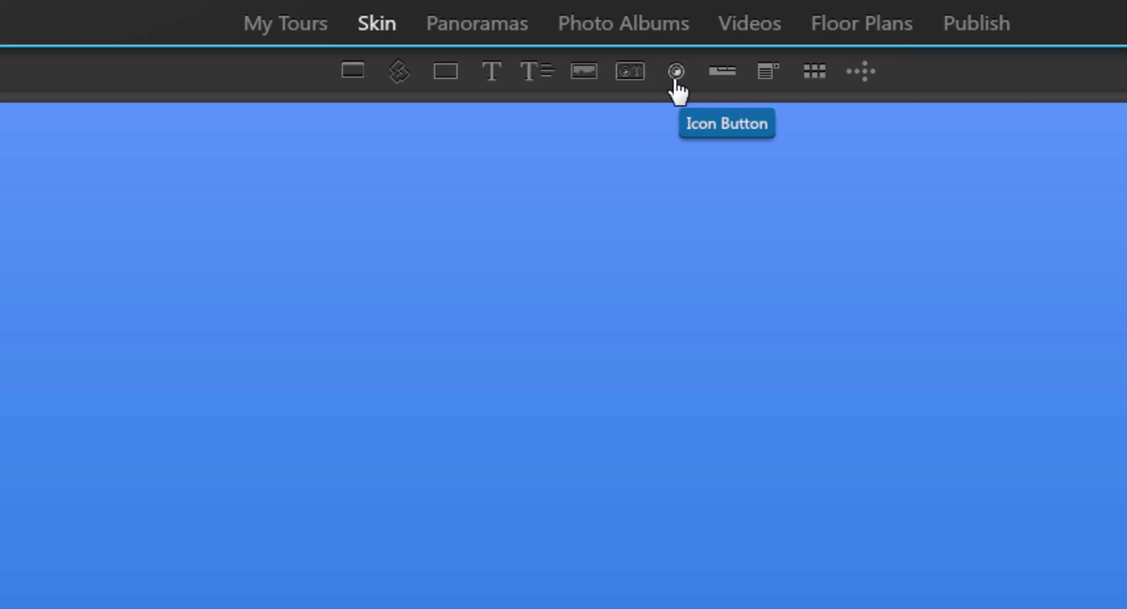
Examine the Agent, Location and Description pages of the tabbed info window in the tour preview
click(722, 71)
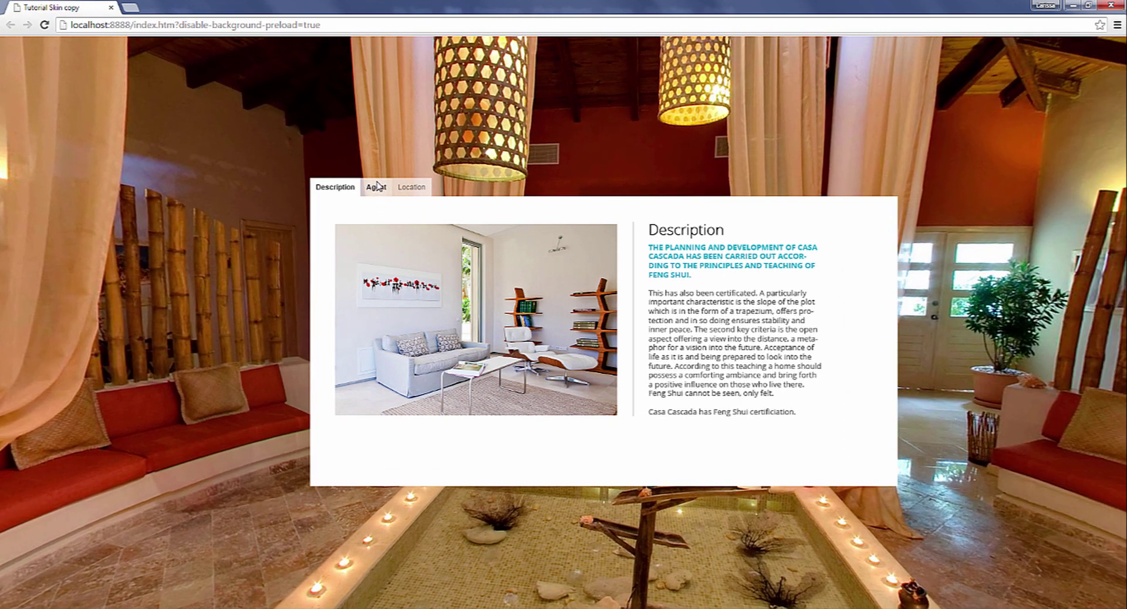
click(376, 187)
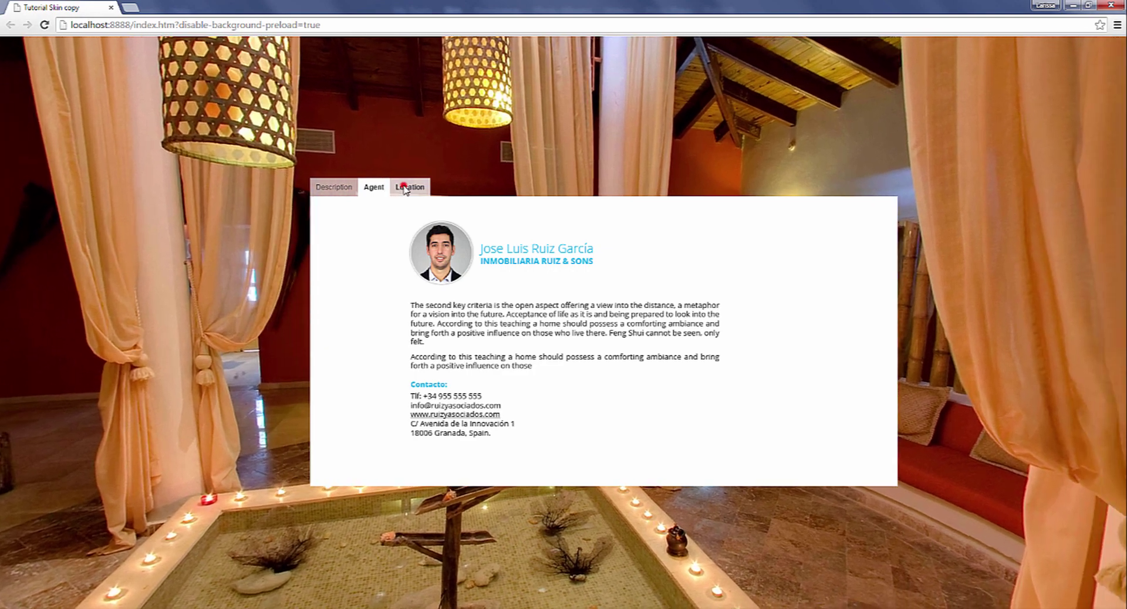
click(405, 188)
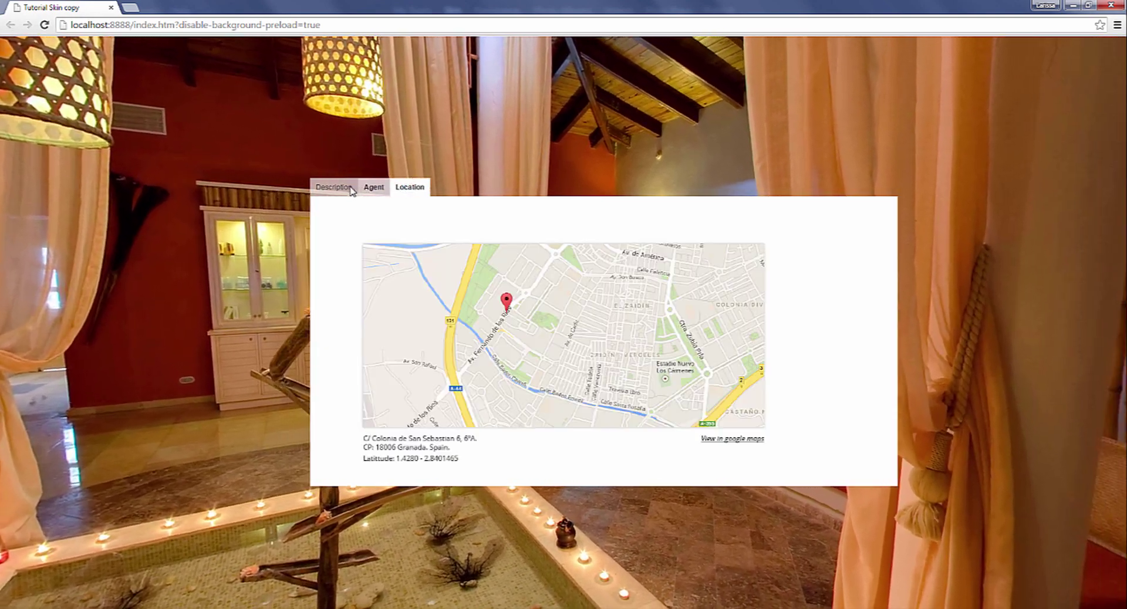
click(344, 189)
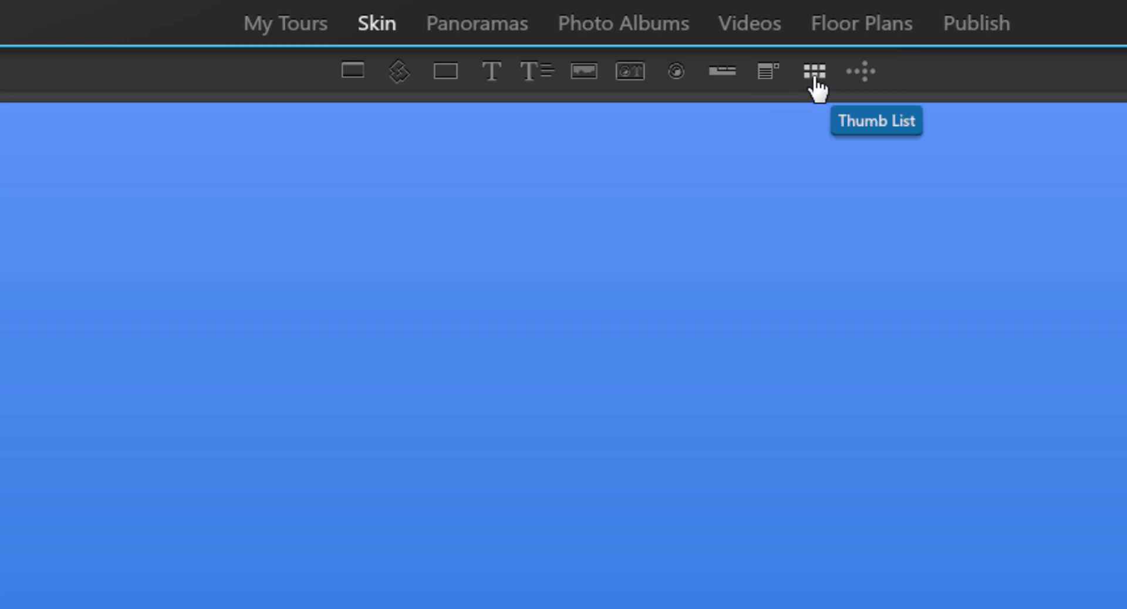
Insert the "Set of Buttons E..." button set from the Sets library into the lower part of the main viewer
click(861, 82)
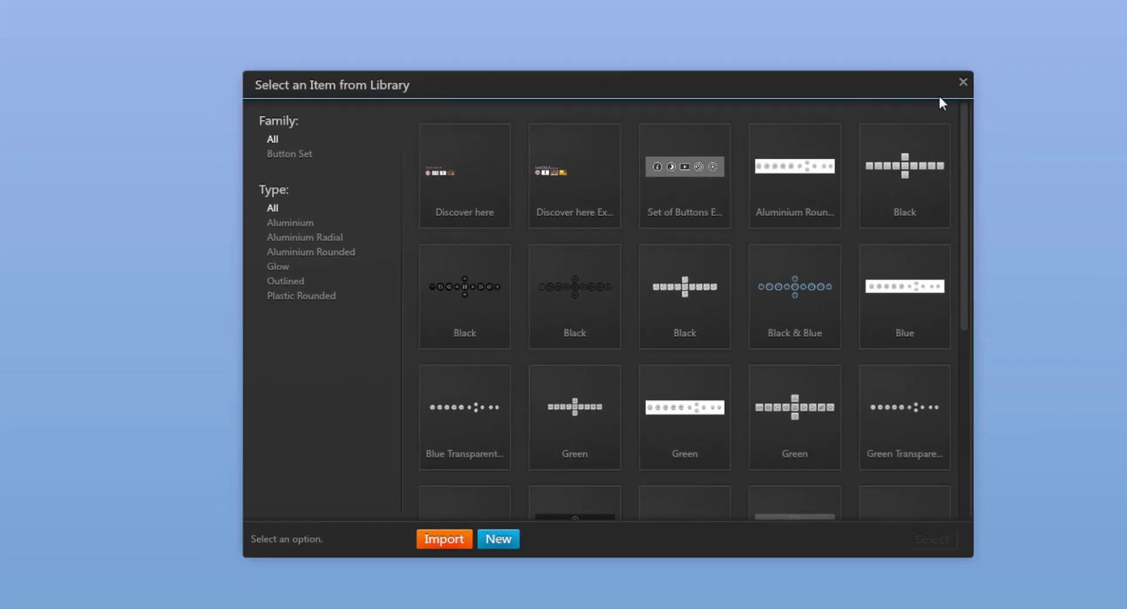
drag(965, 114, 974, 287)
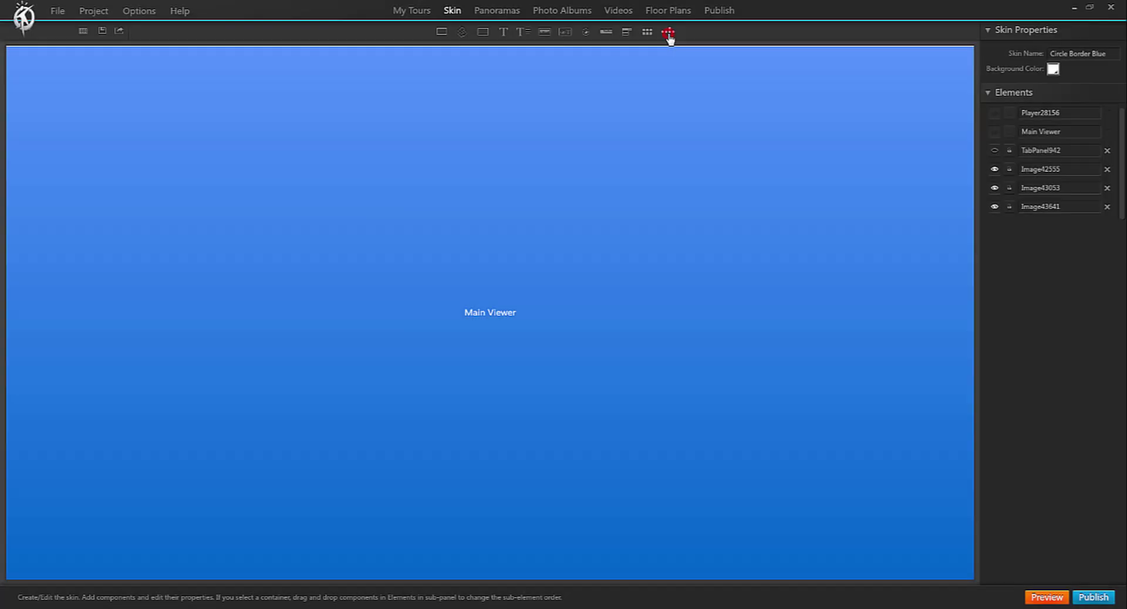
click(668, 31)
double_click(621, 179)
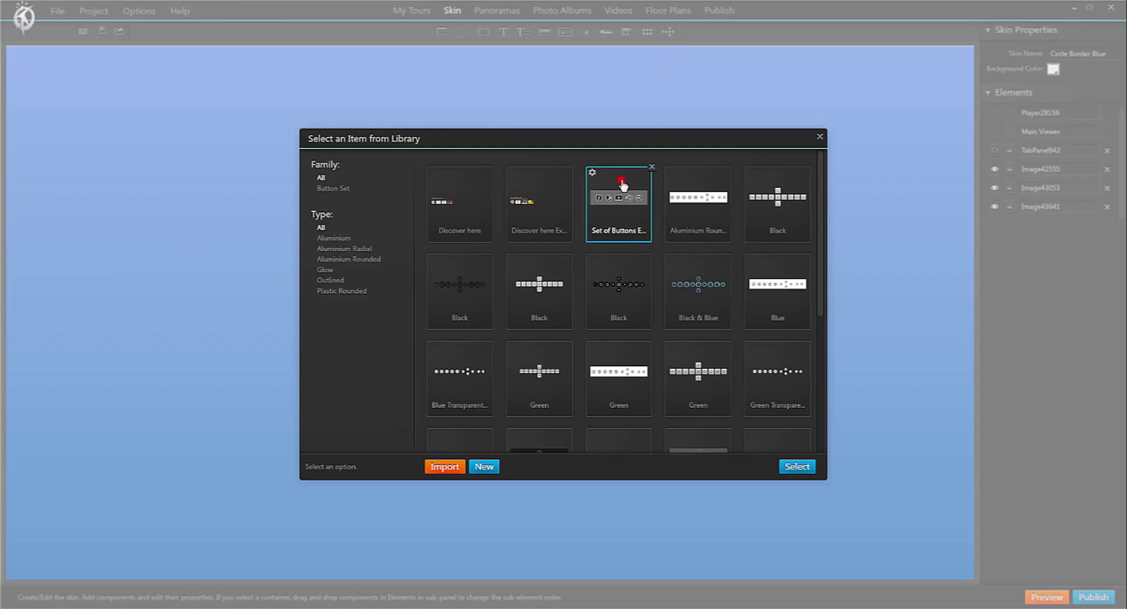
click(415, 519)
drag(442, 519, 433, 513)
mouse_move(587, 580)
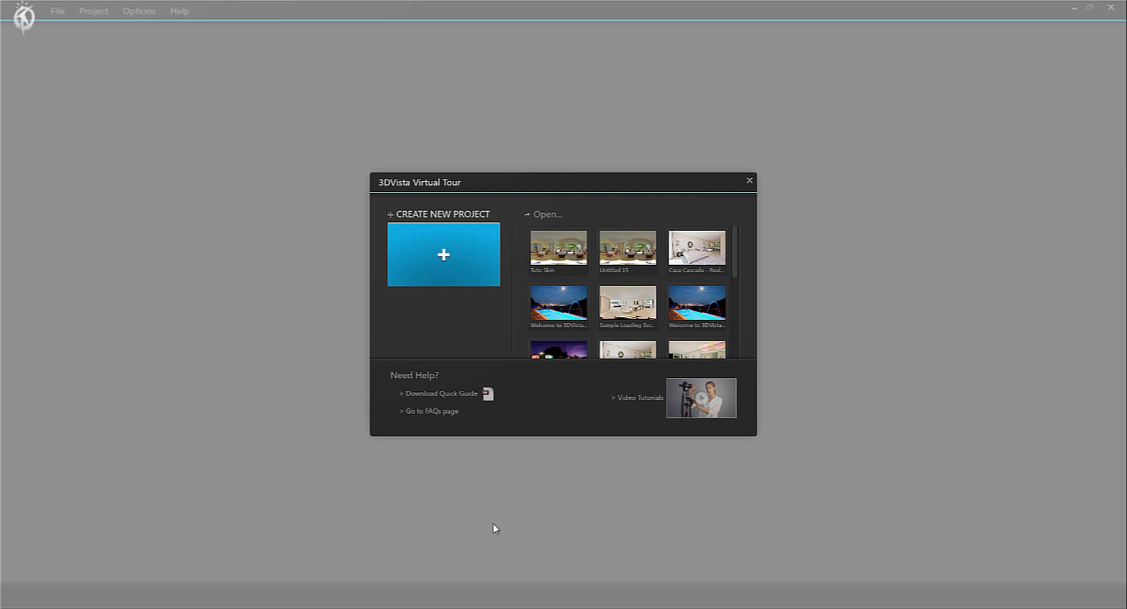
Create a new project, load the skin file Green Skin Oratorio.vts and confirm the skin selection
click(455, 270)
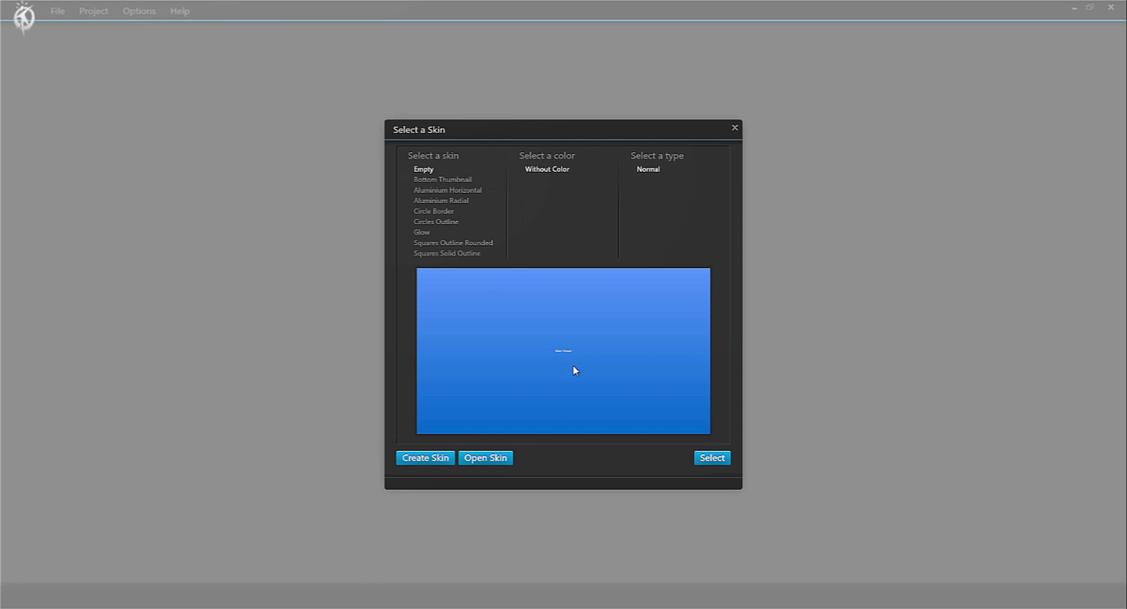
click(702, 457)
click(489, 458)
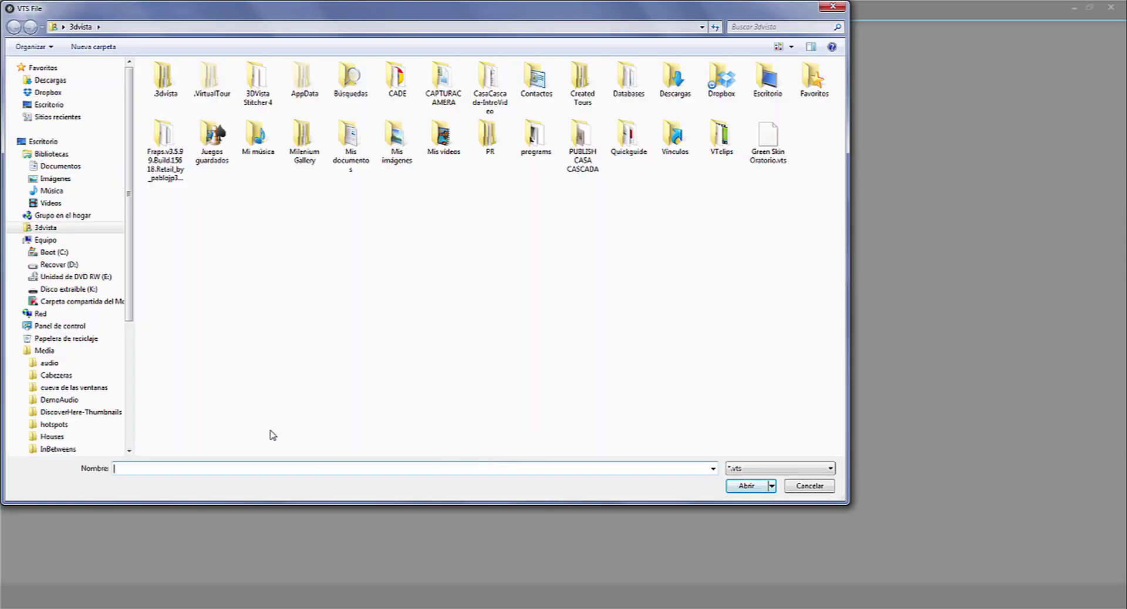
double_click(769, 144)
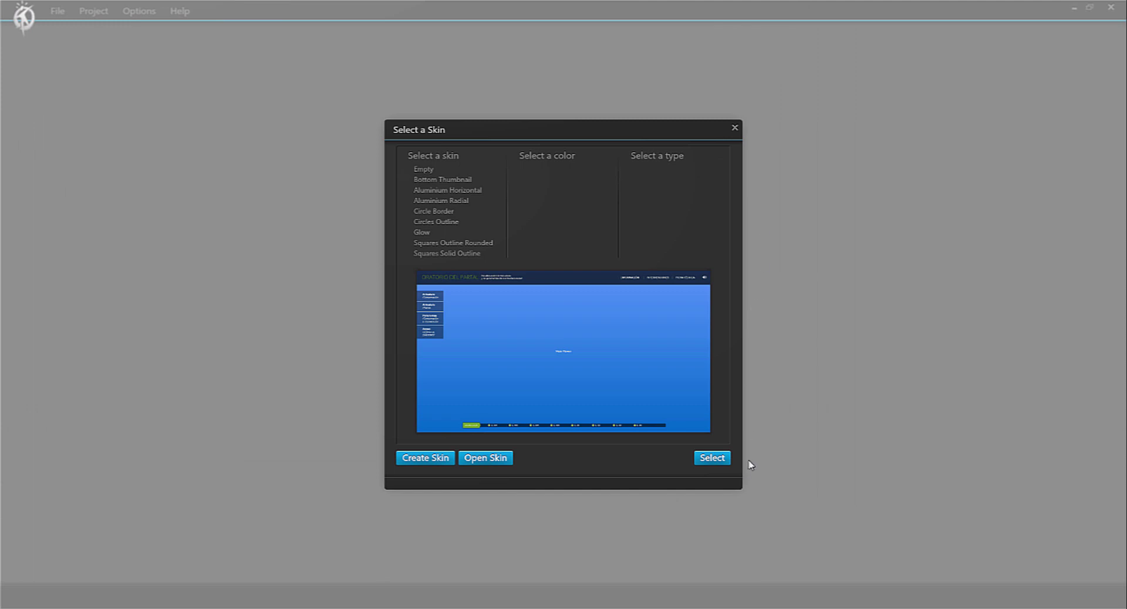
click(715, 462)
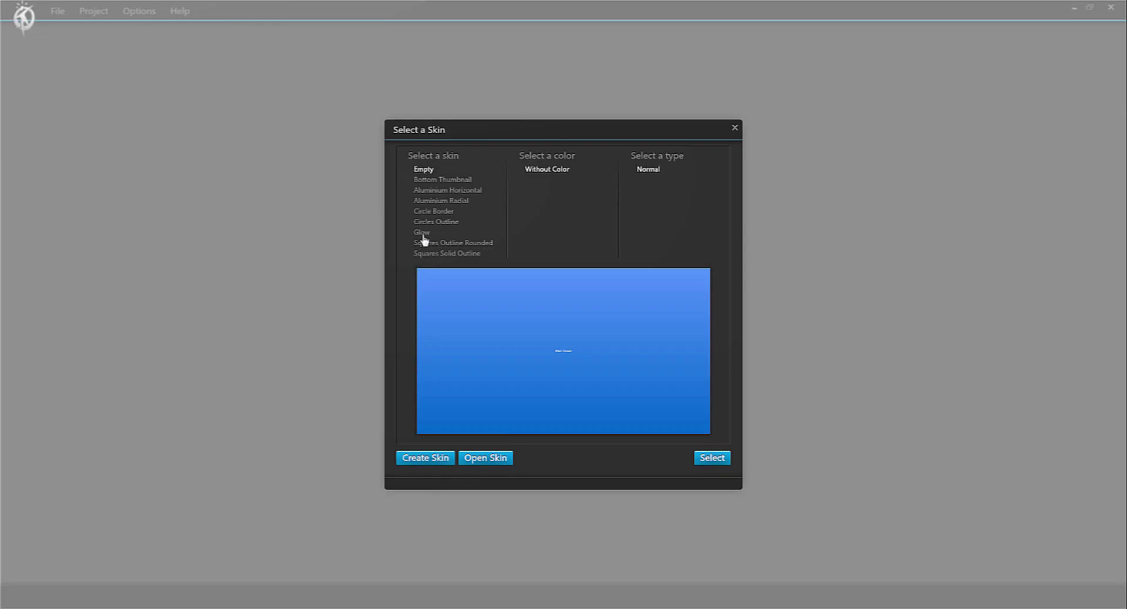
click(717, 458)
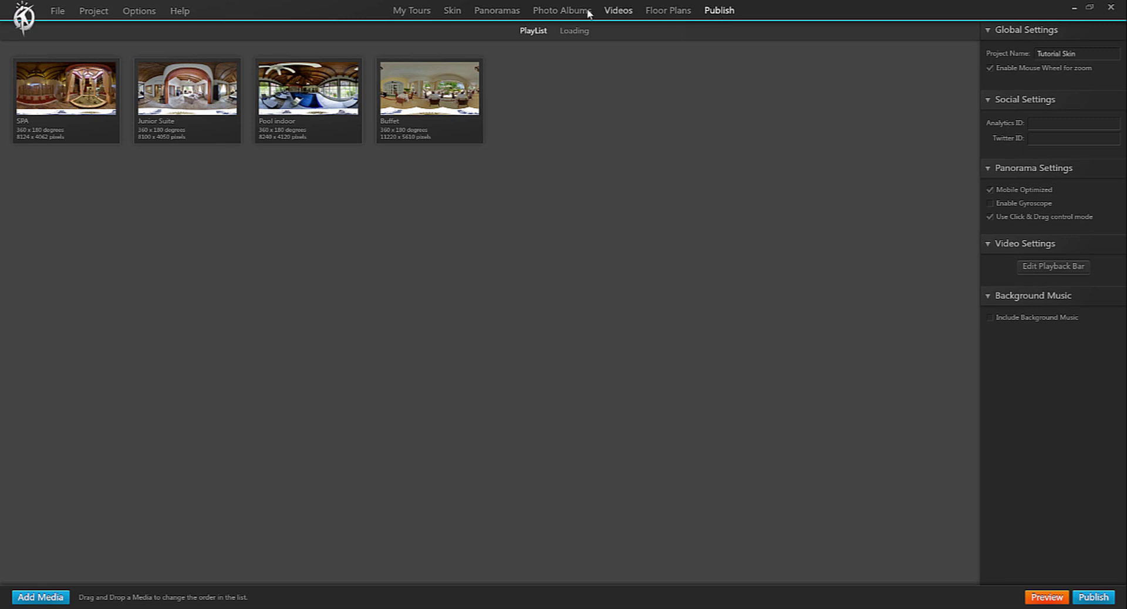
Browse the ready-made button sets available for the skin, including the Glow and Aluminium Rounded types
click(453, 11)
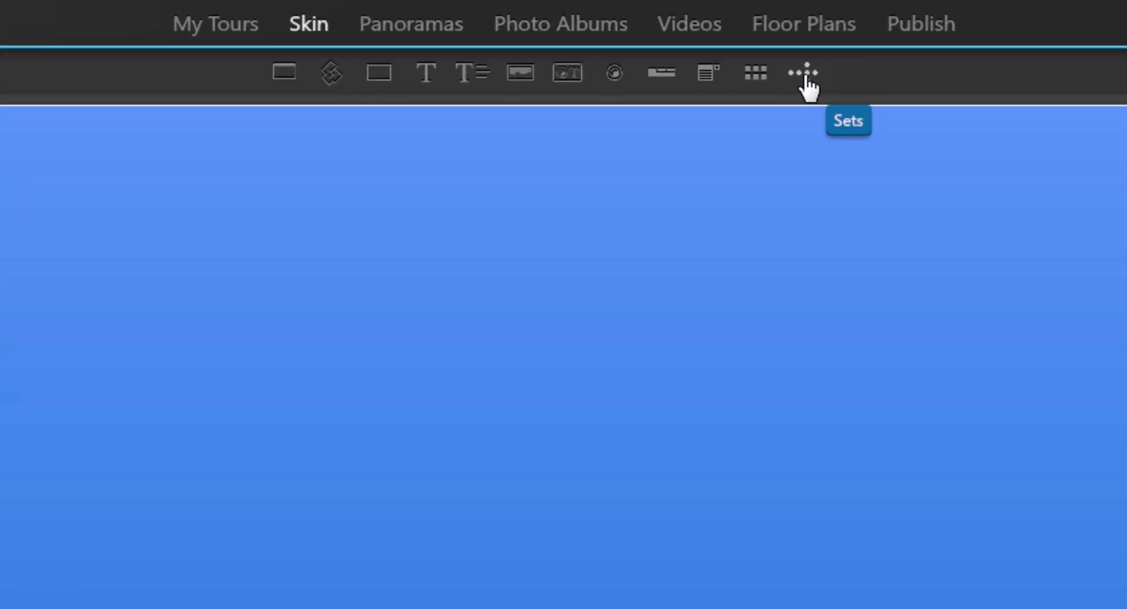
click(804, 72)
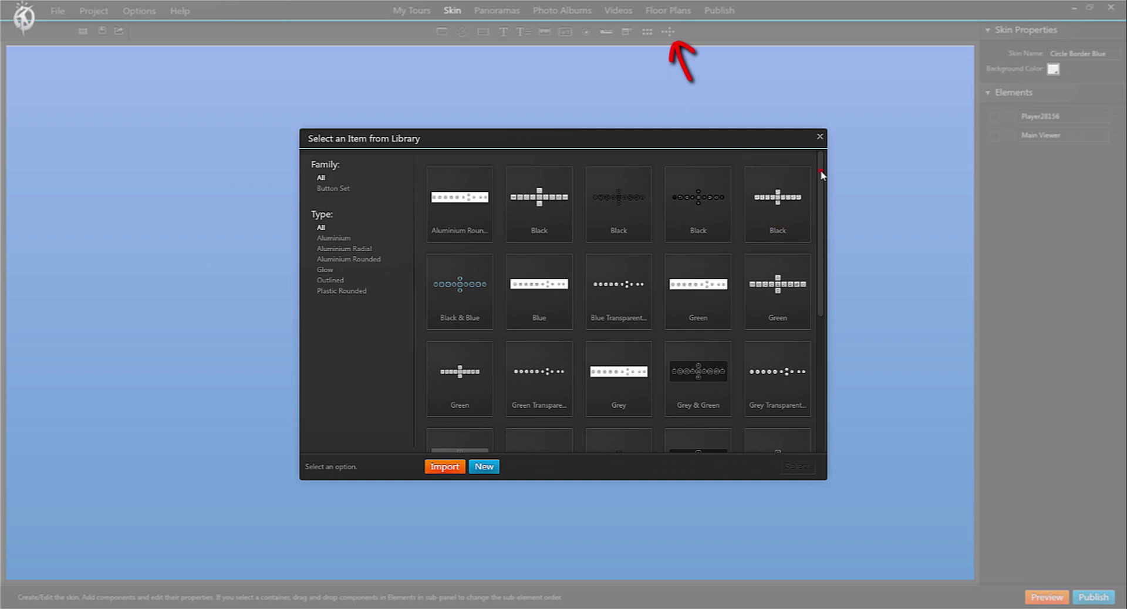
scroll(816, 285, down, 3)
scroll(815, 294, down, 2)
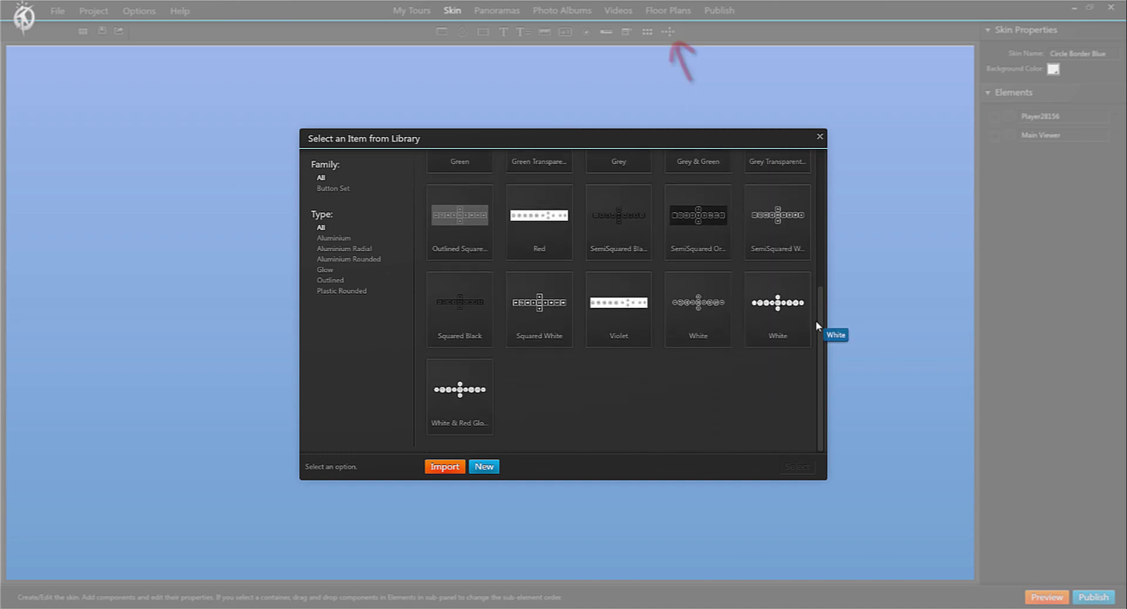
scroll(813, 248, up, 1)
scroll(814, 164, up, 4)
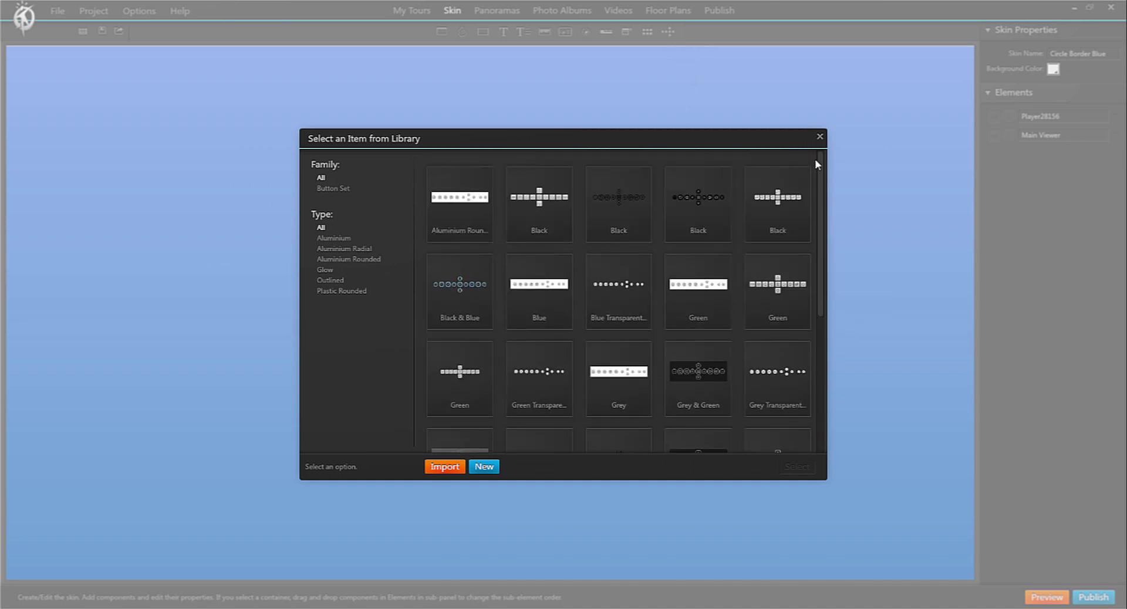
click(325, 270)
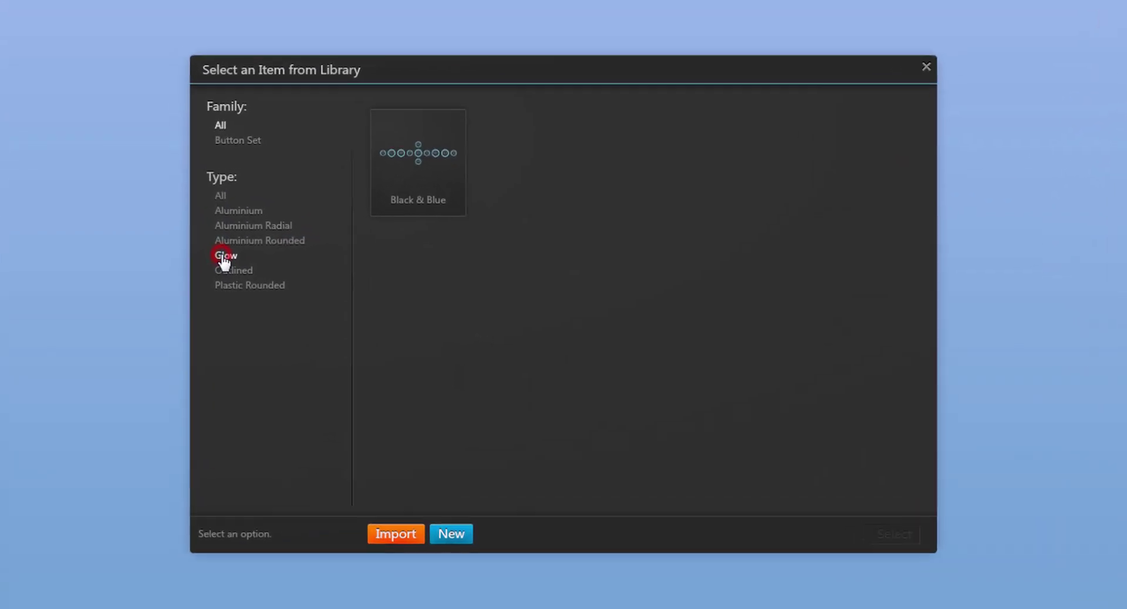
click(226, 240)
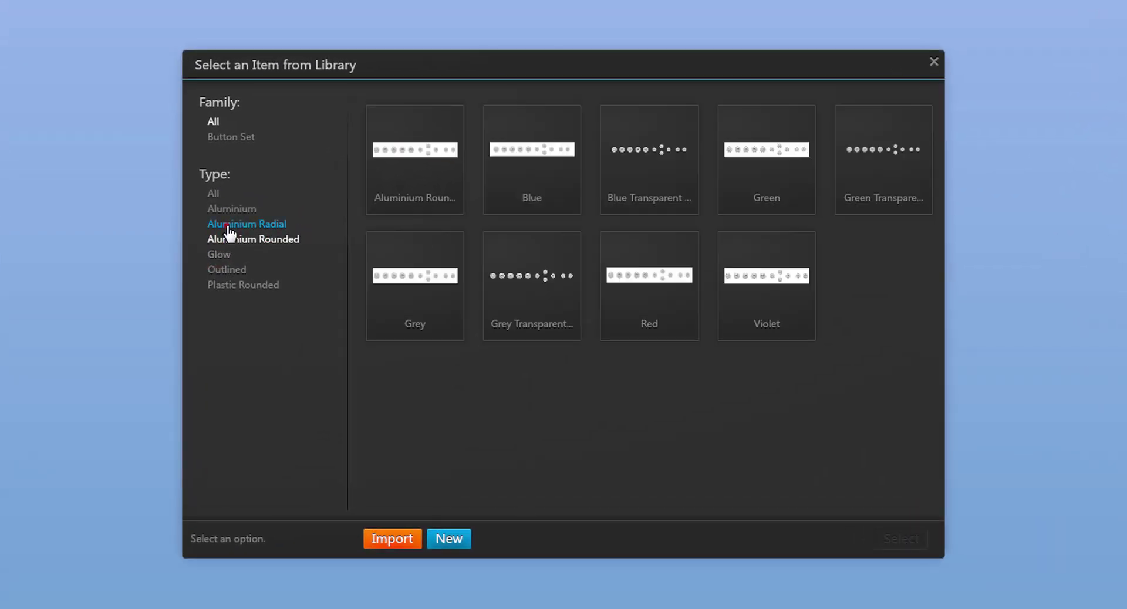
Insert the Green button set of the Aluminium Radial type, centred near the lower edge of the main viewer
click(228, 229)
click(559, 174)
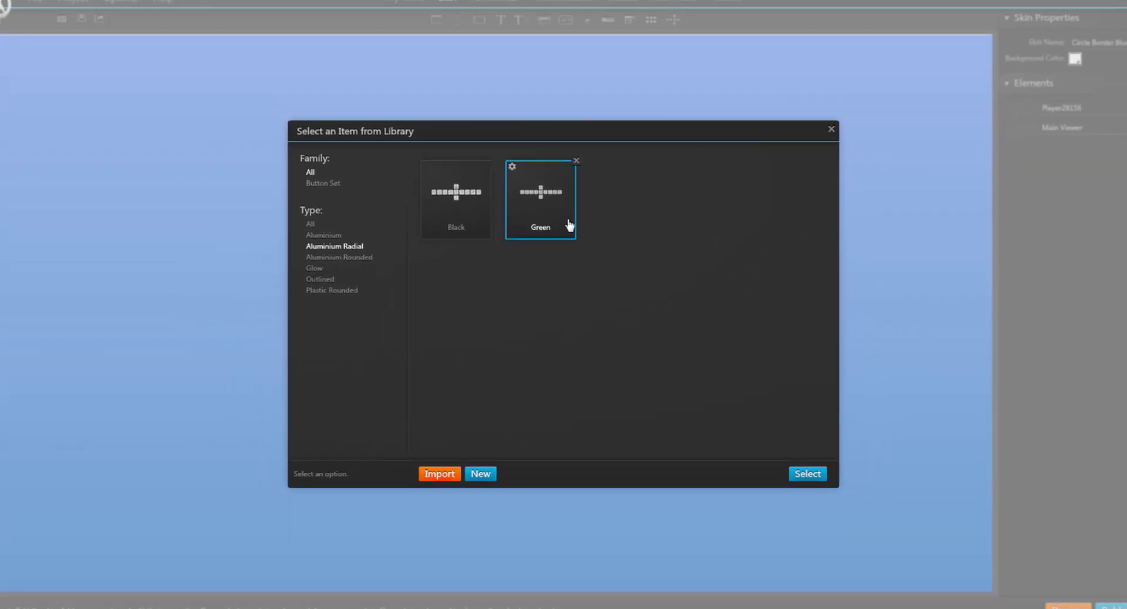
click(796, 466)
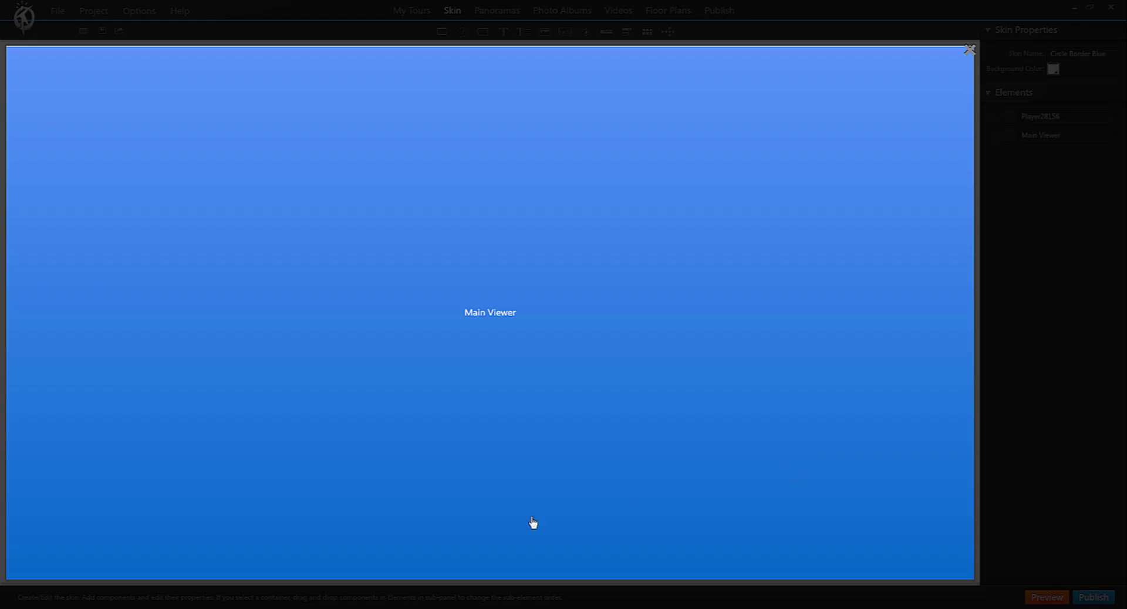
drag(449, 471, 431, 456)
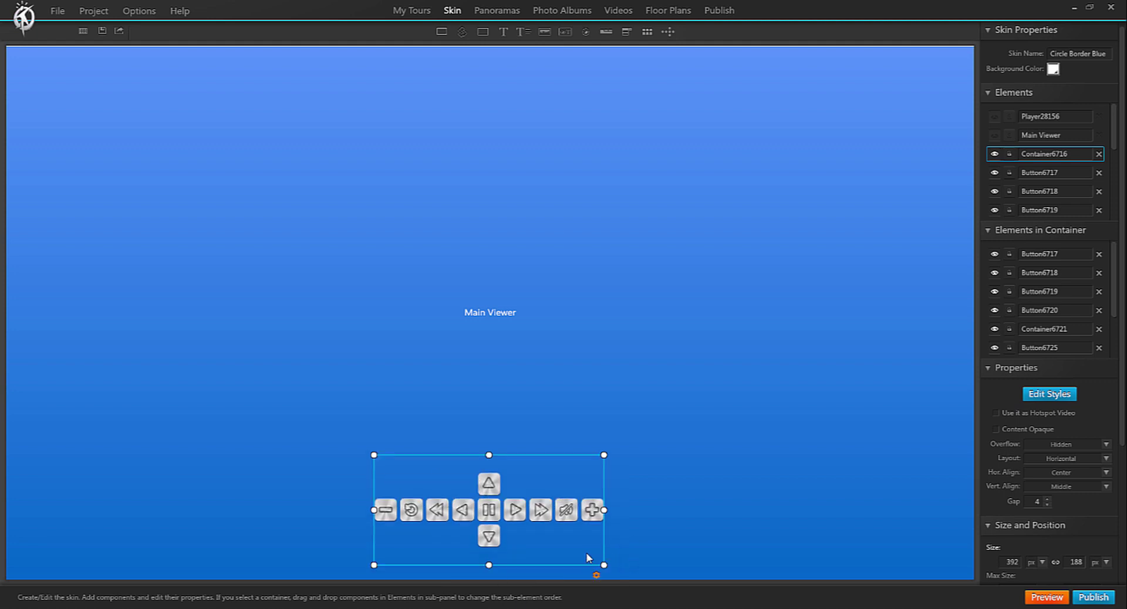
Check the actions assigned to the button set's pause, right-arrow and plus buttons
click(490, 511)
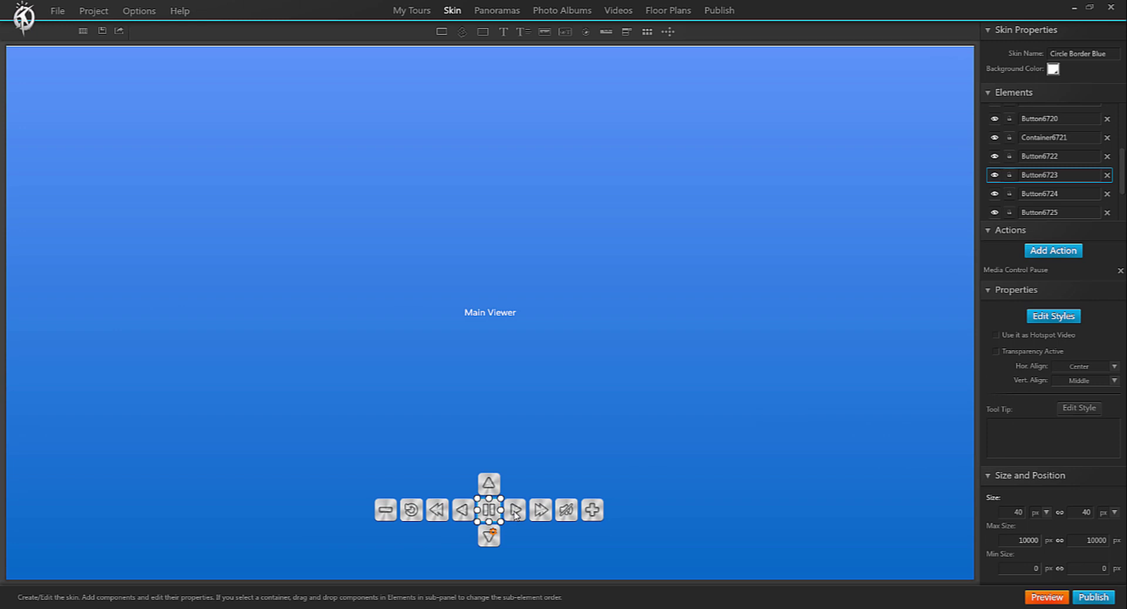
click(515, 511)
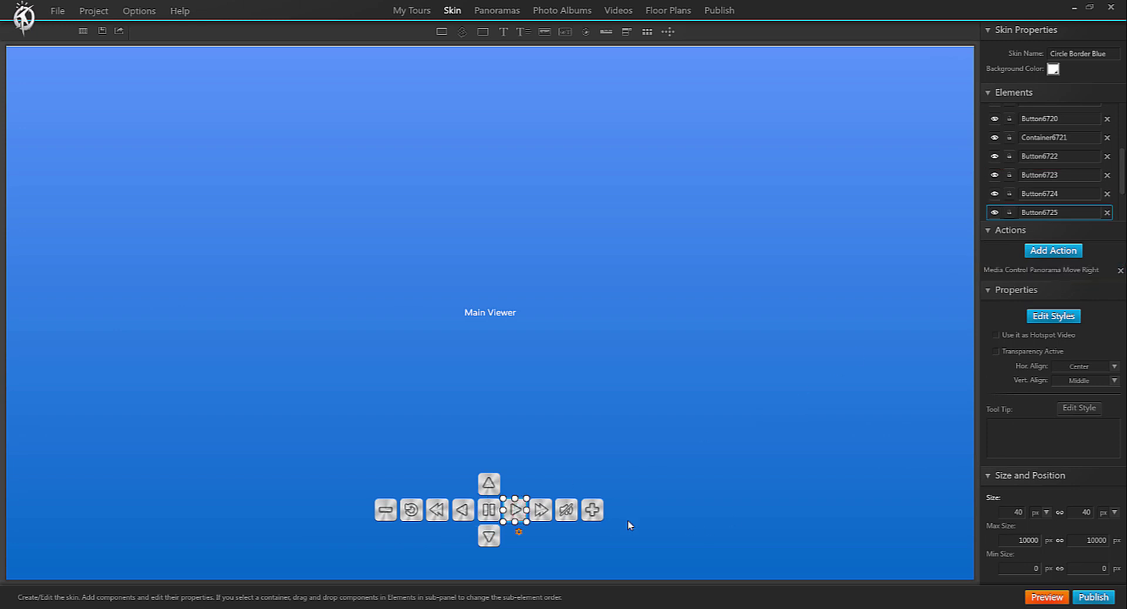
click(592, 509)
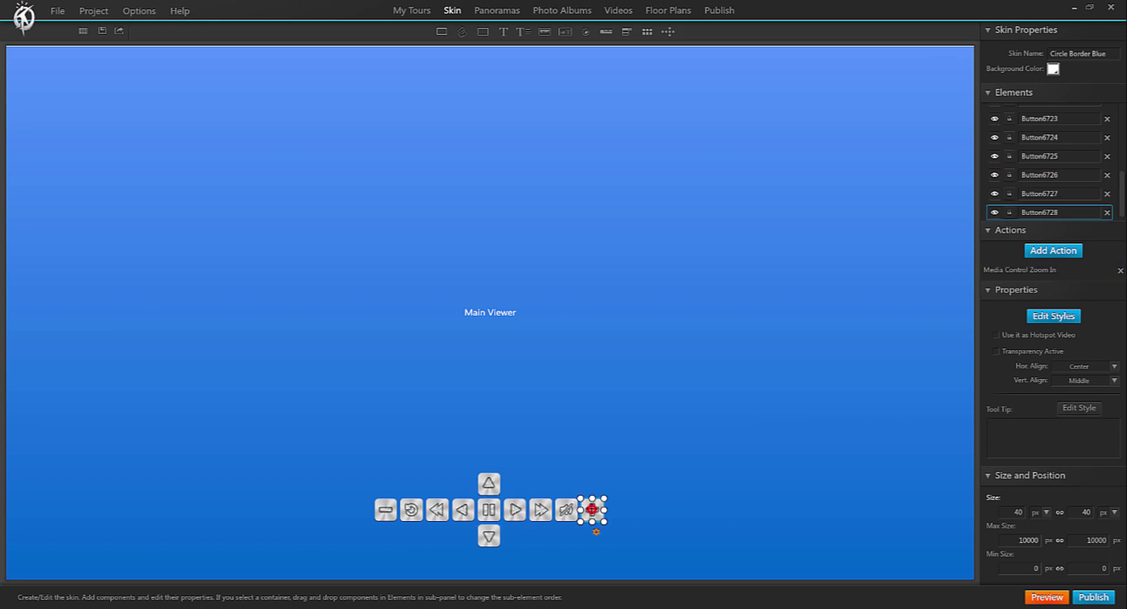
click(1048, 271)
Insert a vertical thumb list with rectangular thumbnails beside the main viewer's right edge and shorten it to about 53.84 % height
click(647, 32)
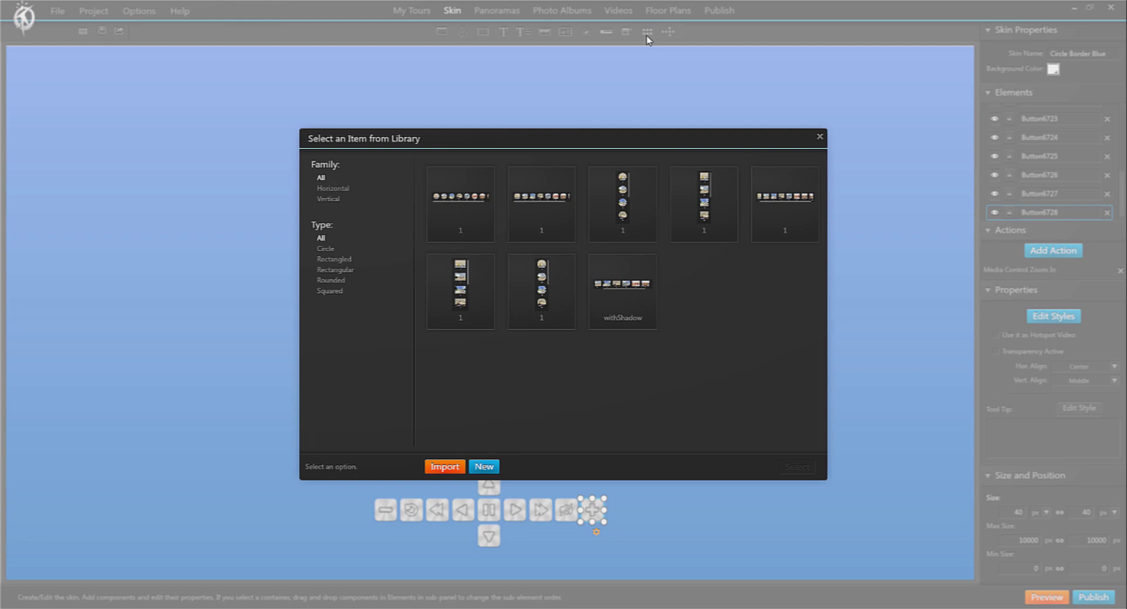
click(464, 286)
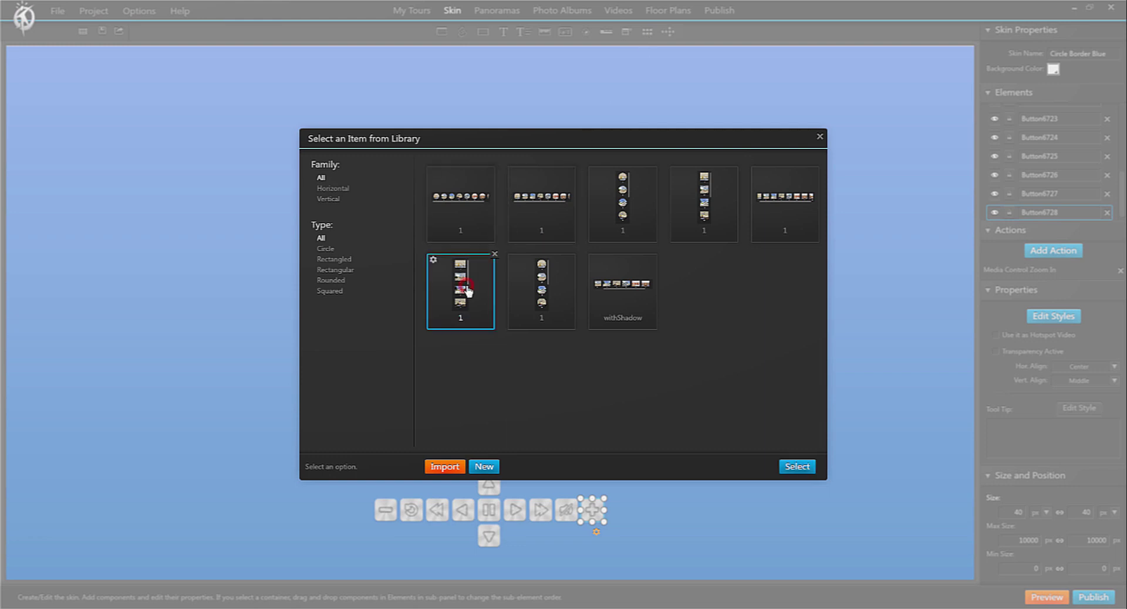
click(804, 473)
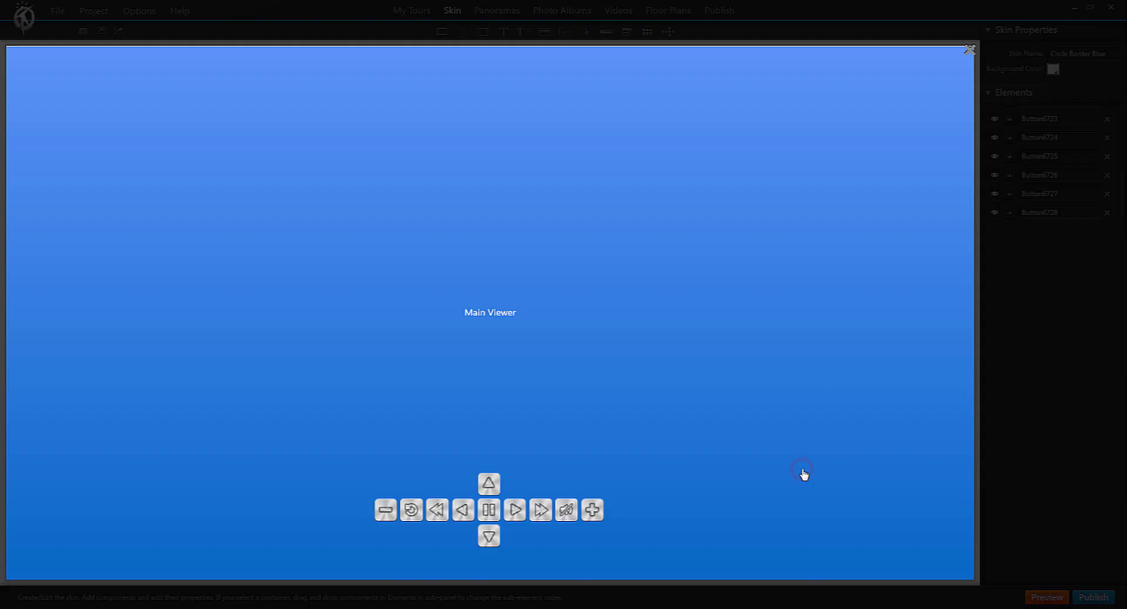
click(875, 116)
click(920, 555)
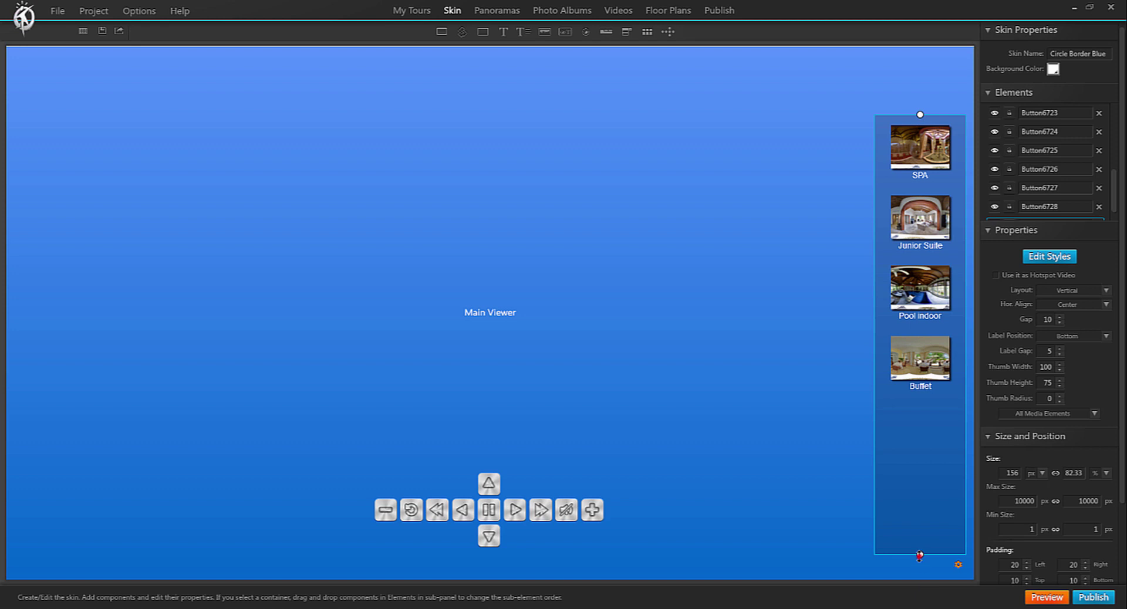
drag(920, 399, 925, 407)
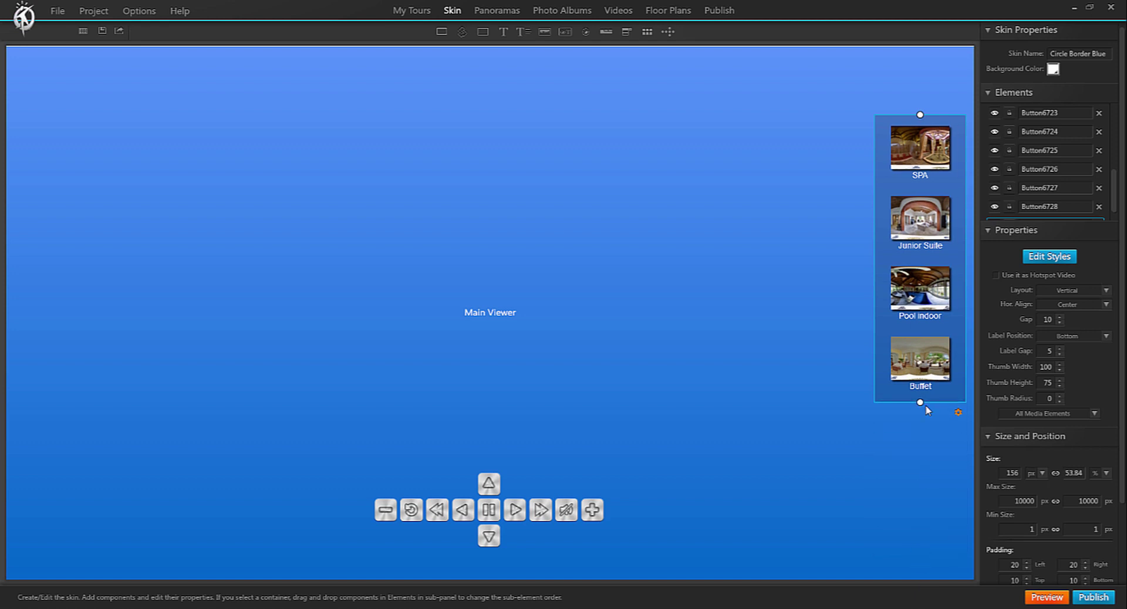
Preview other background colours for the thumb list's panel in its state styles
click(1052, 258)
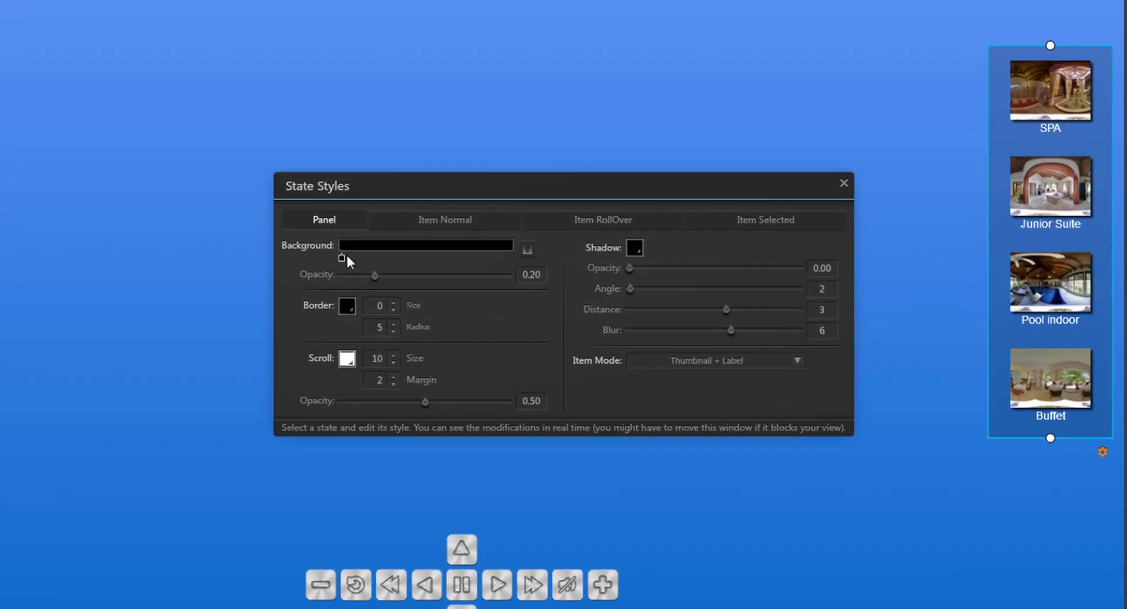
click(401, 270)
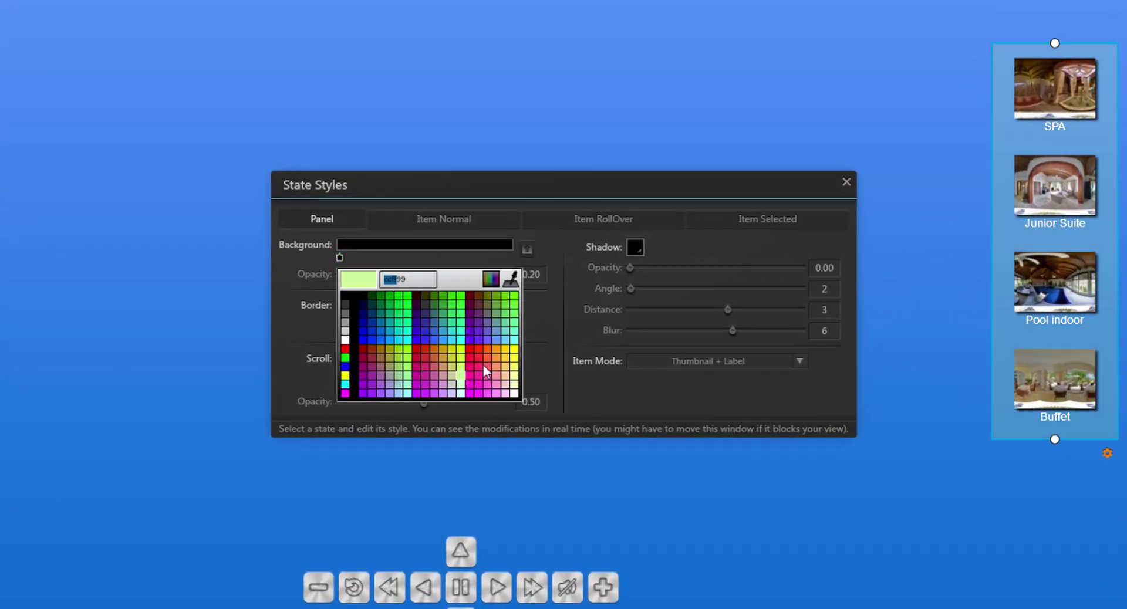
click(325, 256)
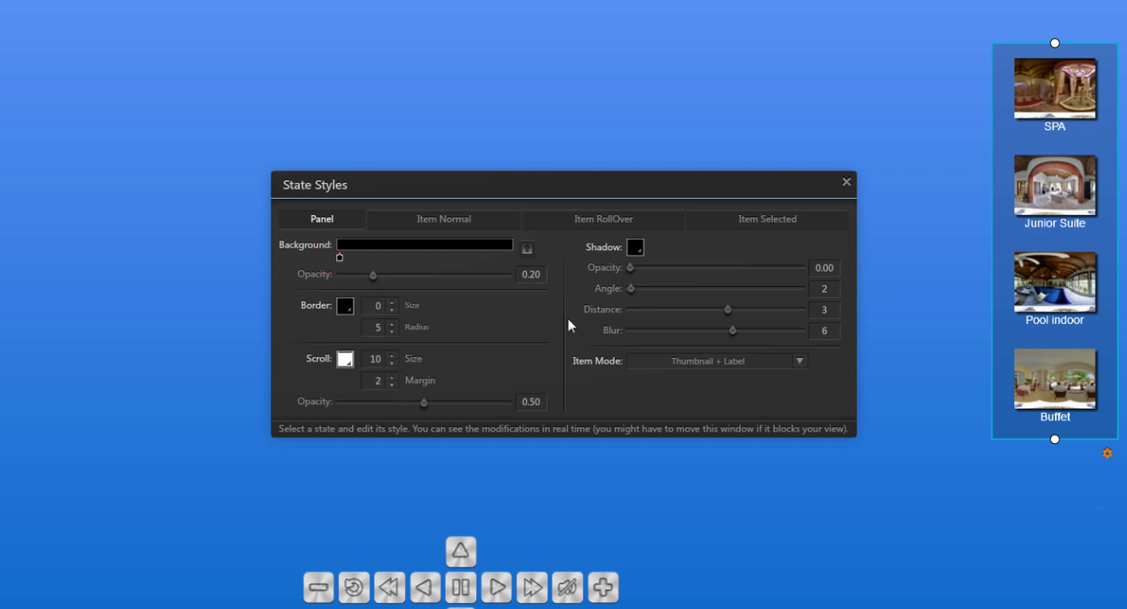
click(846, 182)
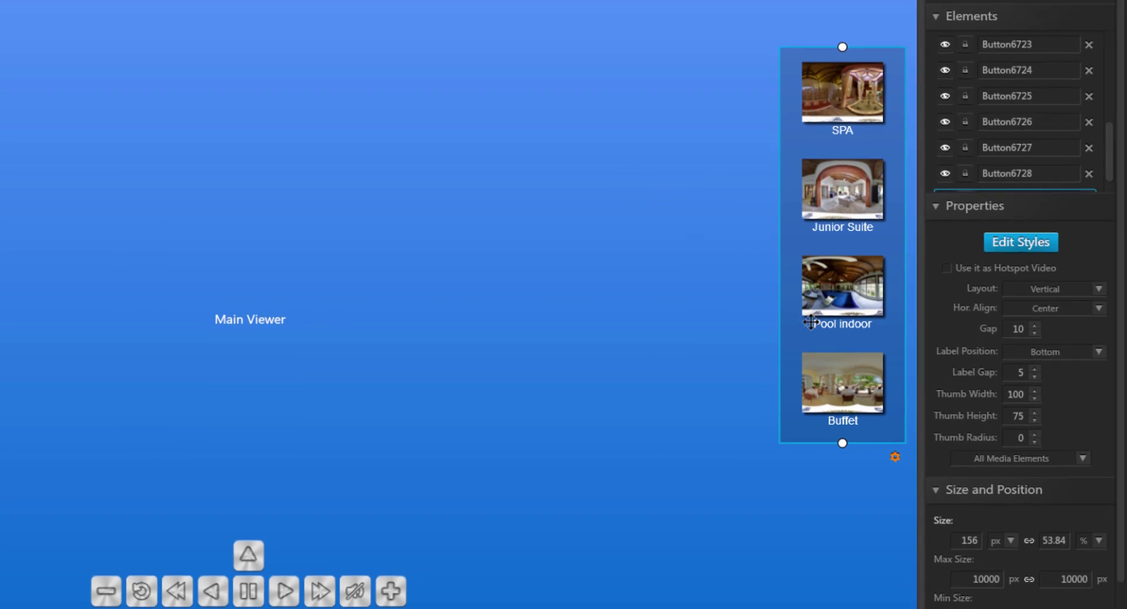
Set the thumb list's thumb width to 85 and its thumb radius to 47
click(1036, 373)
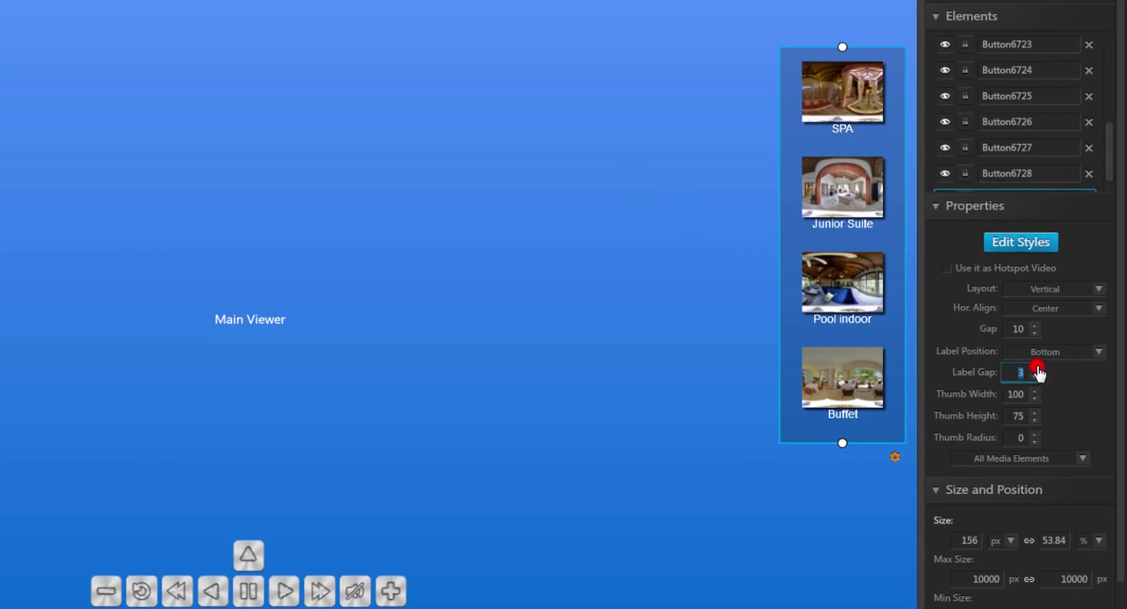
click(1035, 399)
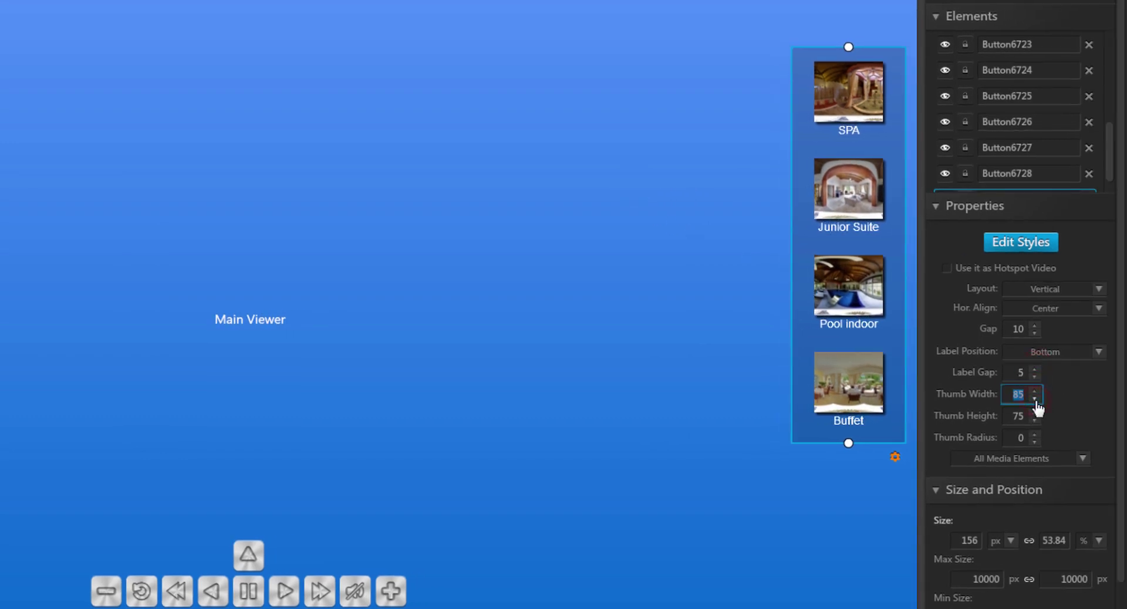
click(1034, 435)
drag(1037, 439, 1038, 440)
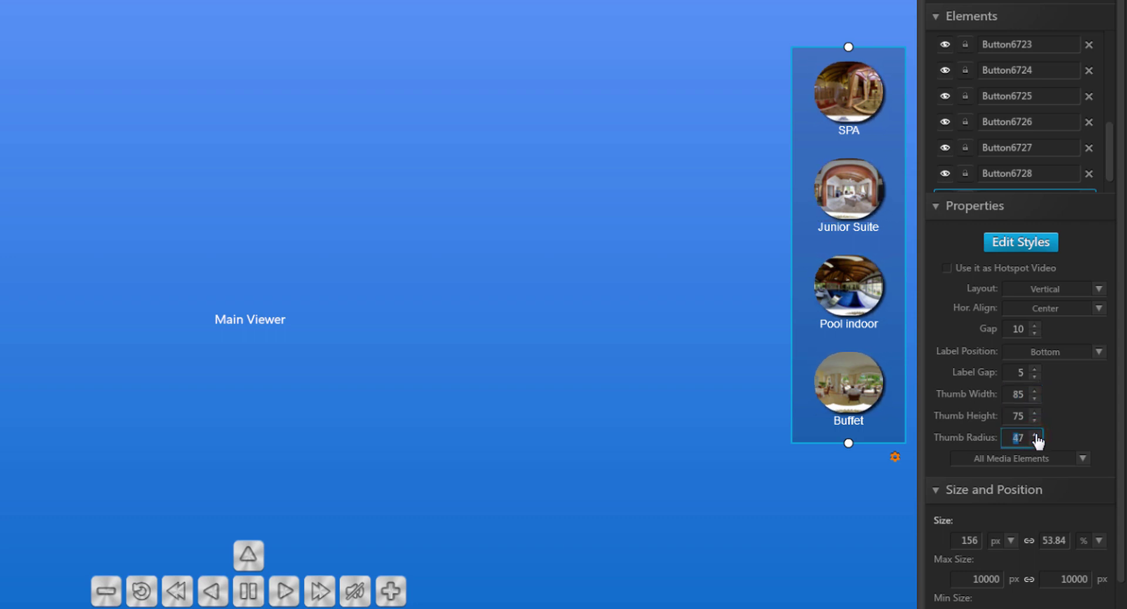
Move the thumb list lower and slightly away from the main viewer's right edge
drag(877, 44, 856, 122)
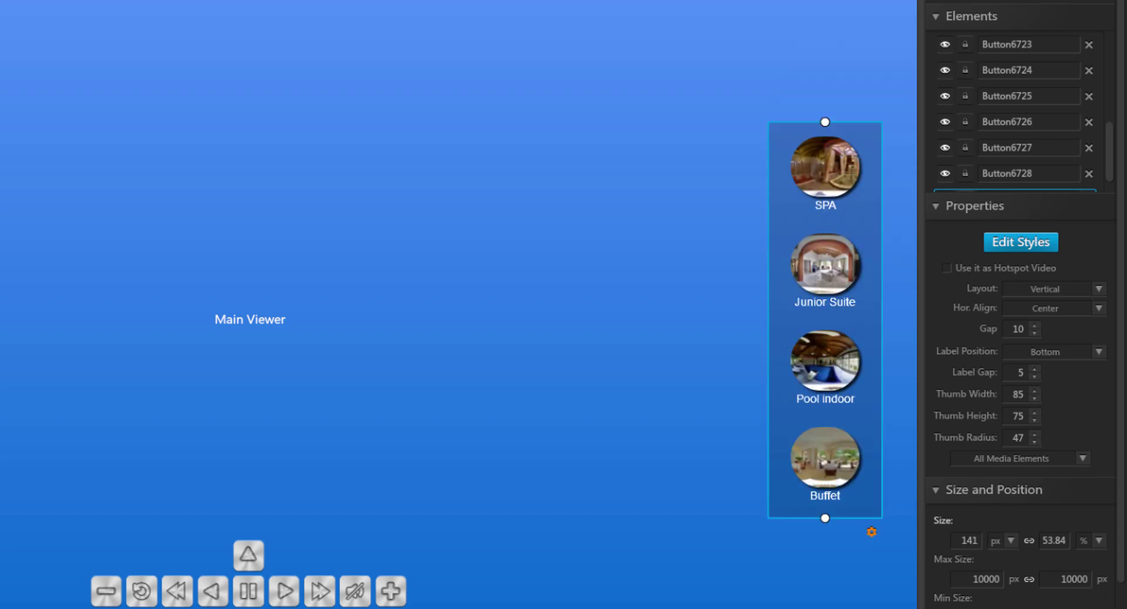
click(411, 294)
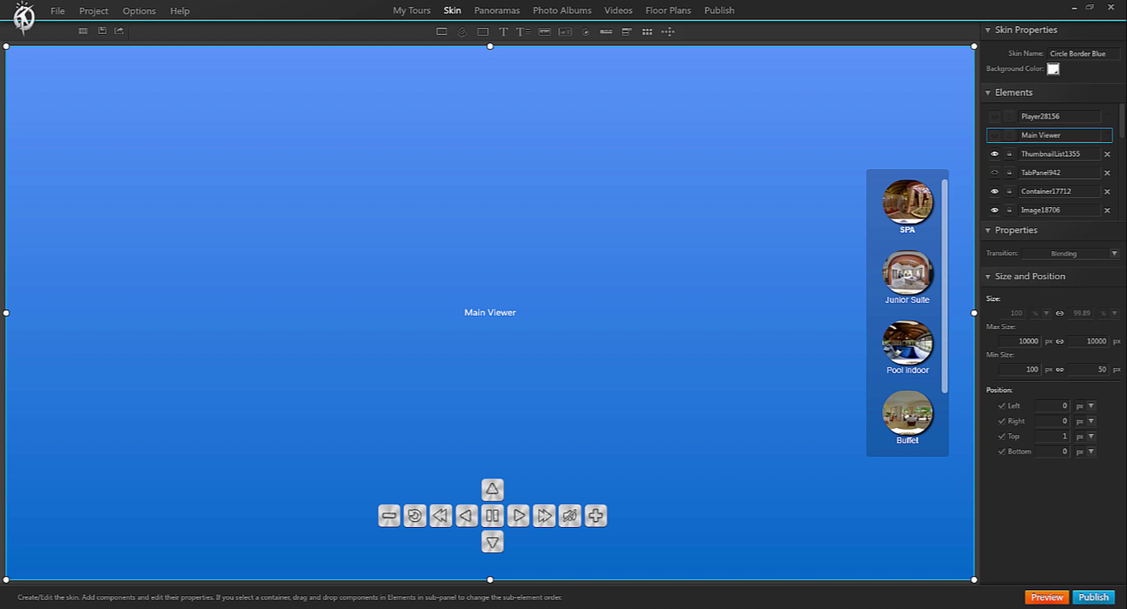
Rename the container that holds the navigation buttons to ContainerButtons
click(532, 481)
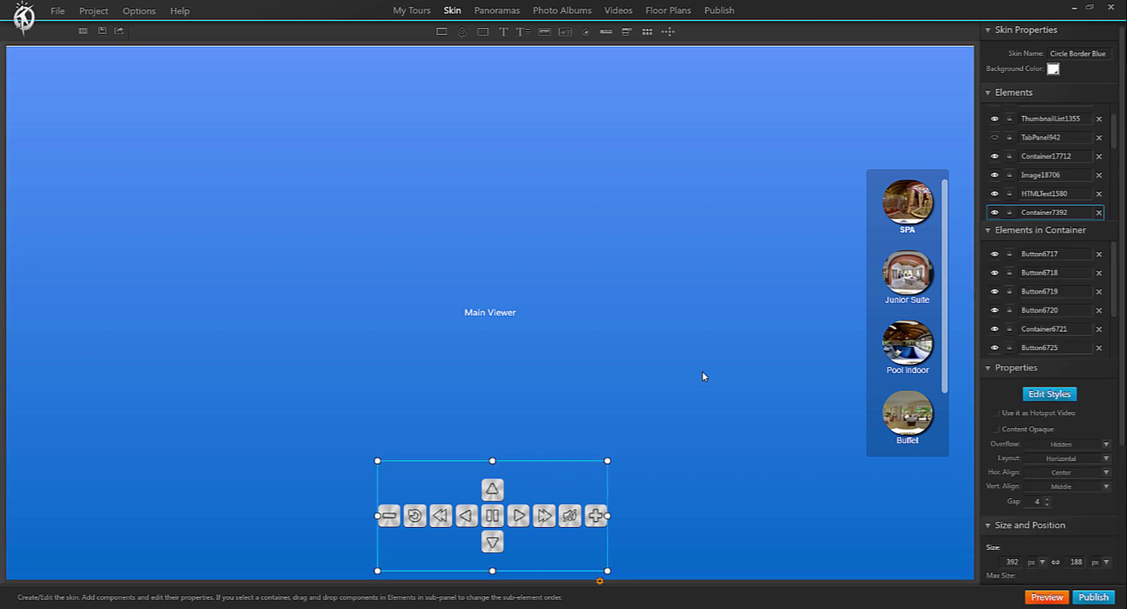
click(874, 179)
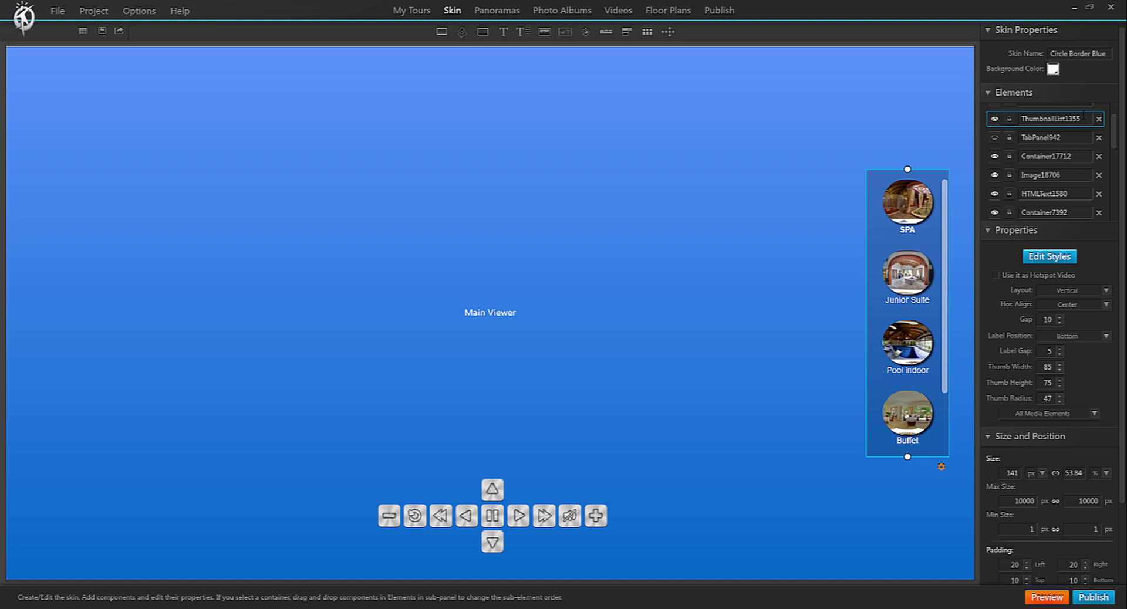
click(572, 477)
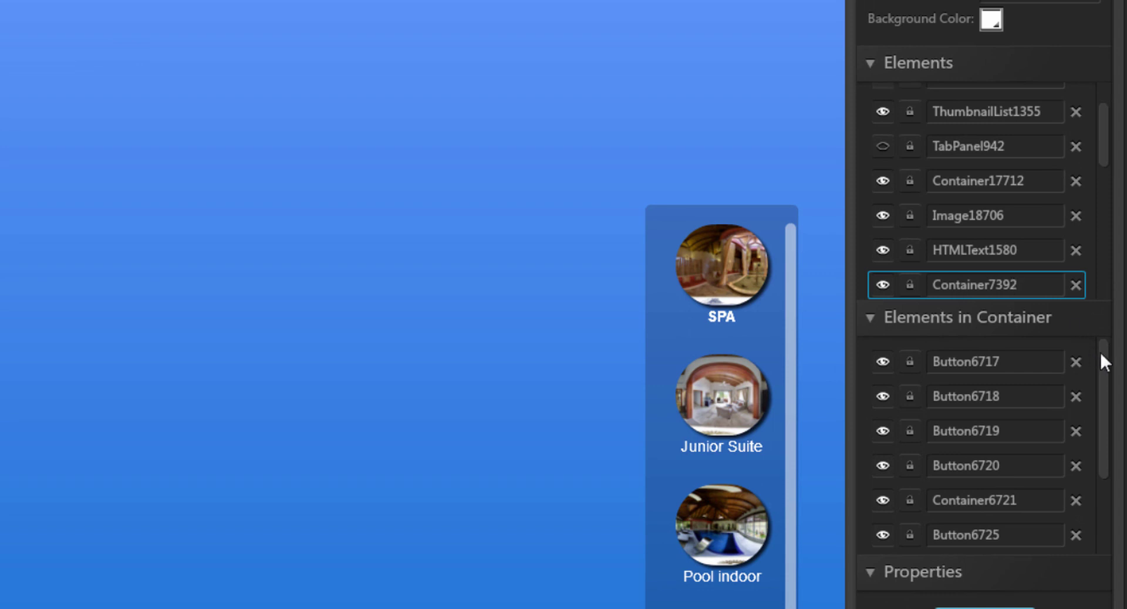
mouse_move(1100, 351)
mouse_down()
mouse_move(1098, 451)
mouse_move(1104, 337)
mouse_up()
click(1037, 284)
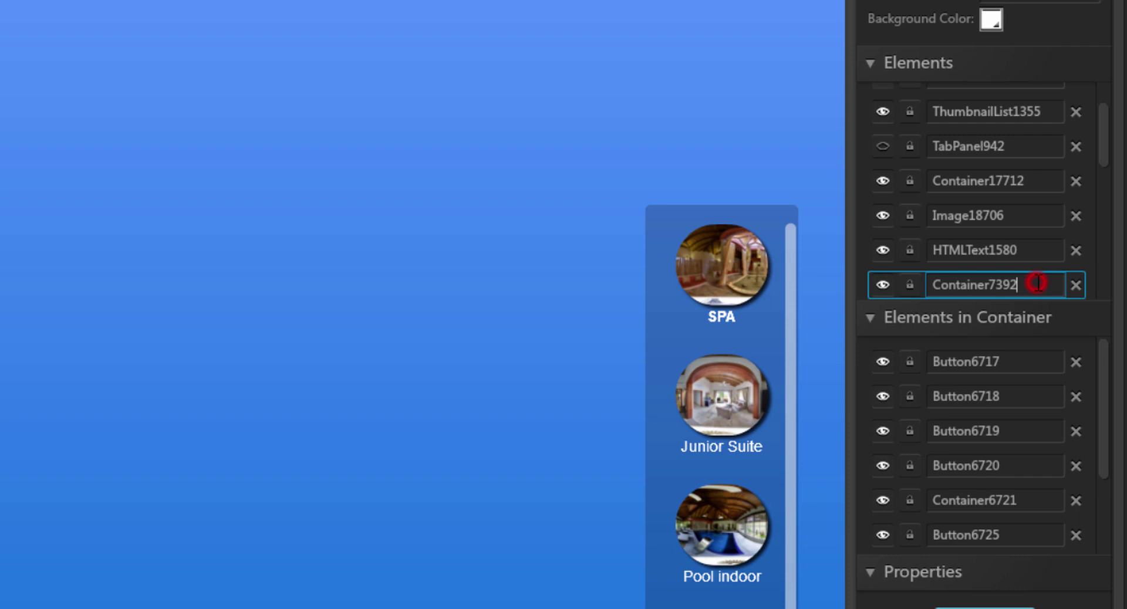
key(BackSpace)
key(BackSpace)
key(BackSpace)
key(BackSpace)
text(Buttons)
Turn the start visibility of the thumbnail list and ContainerButtons off and back on
drag(1101, 151, 1105, 118)
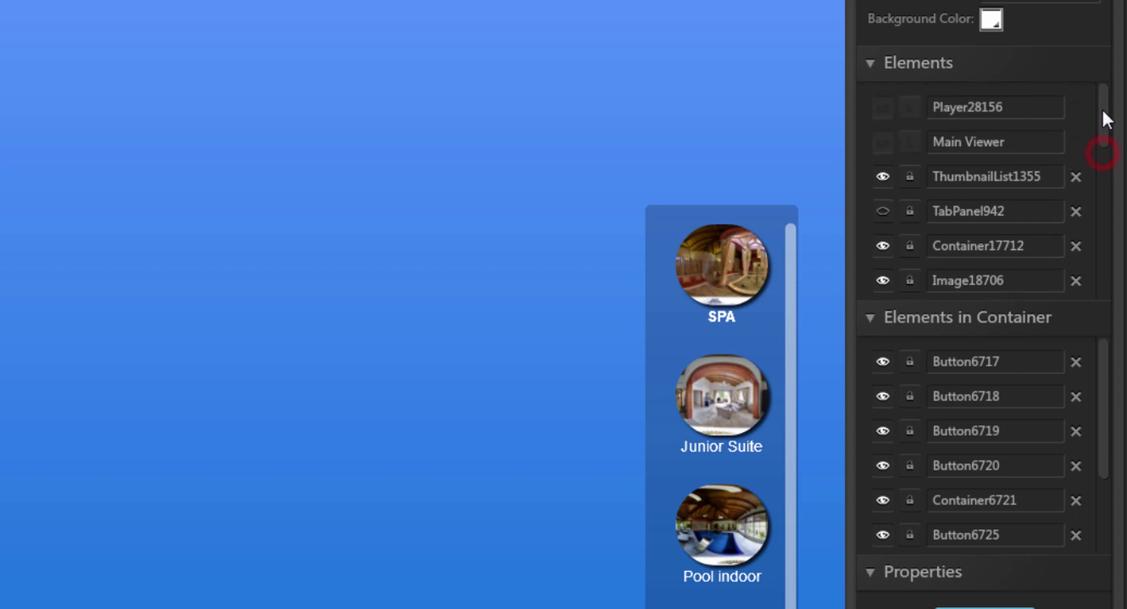
click(882, 177)
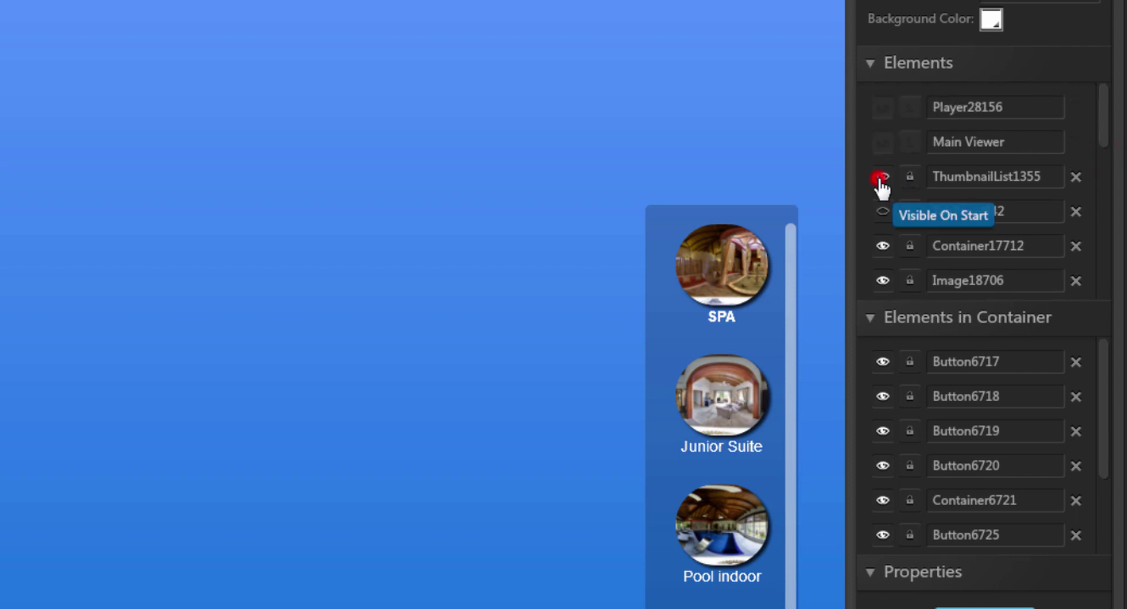
click(882, 176)
drag(1104, 125, 1103, 169)
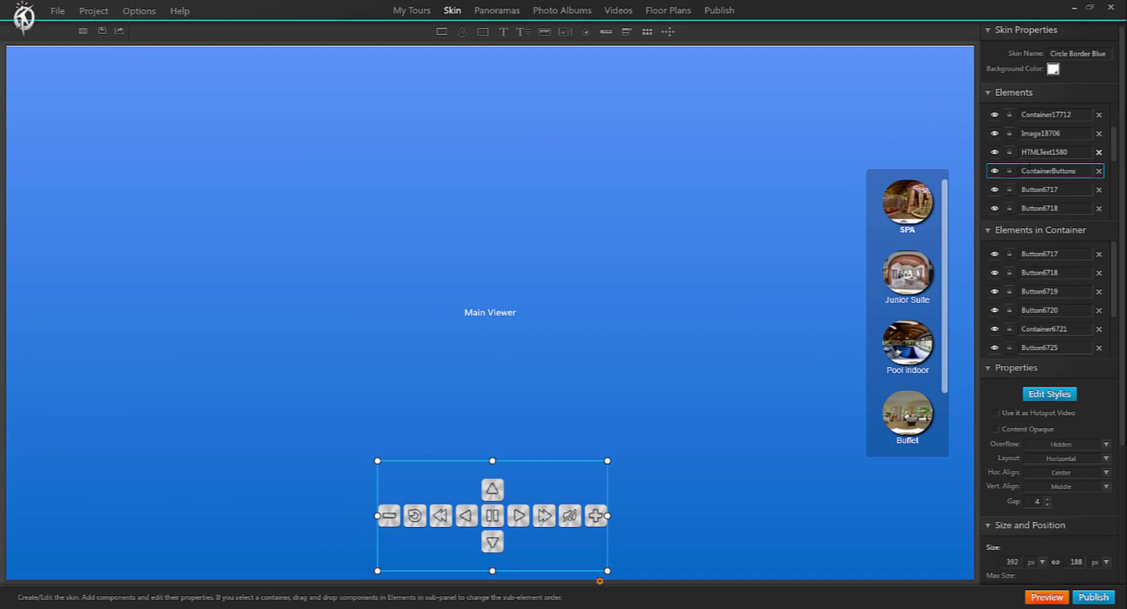
click(969, 214)
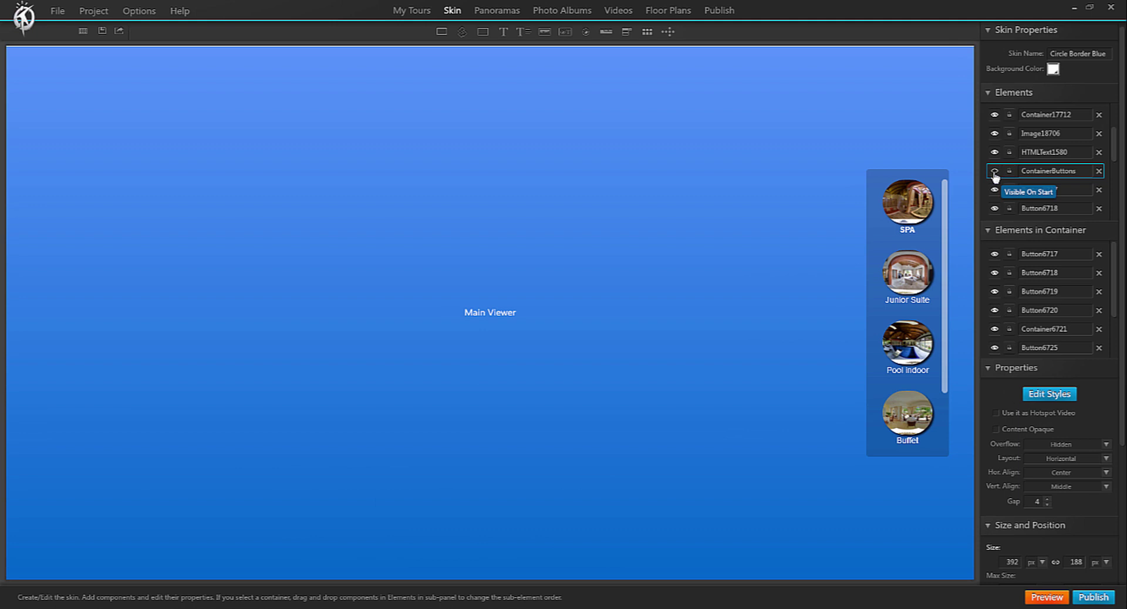
click(994, 173)
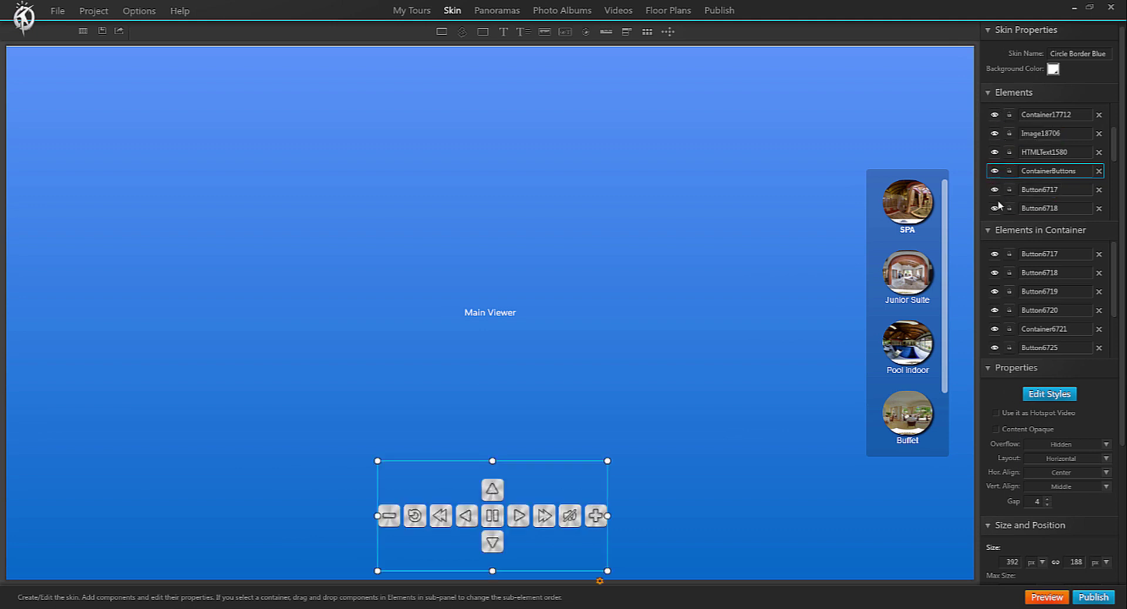
Examine the individual buttons and the nested vertical container inside ContainerButtons
drag(1115, 140, 1117, 169)
click(1053, 134)
click(1051, 152)
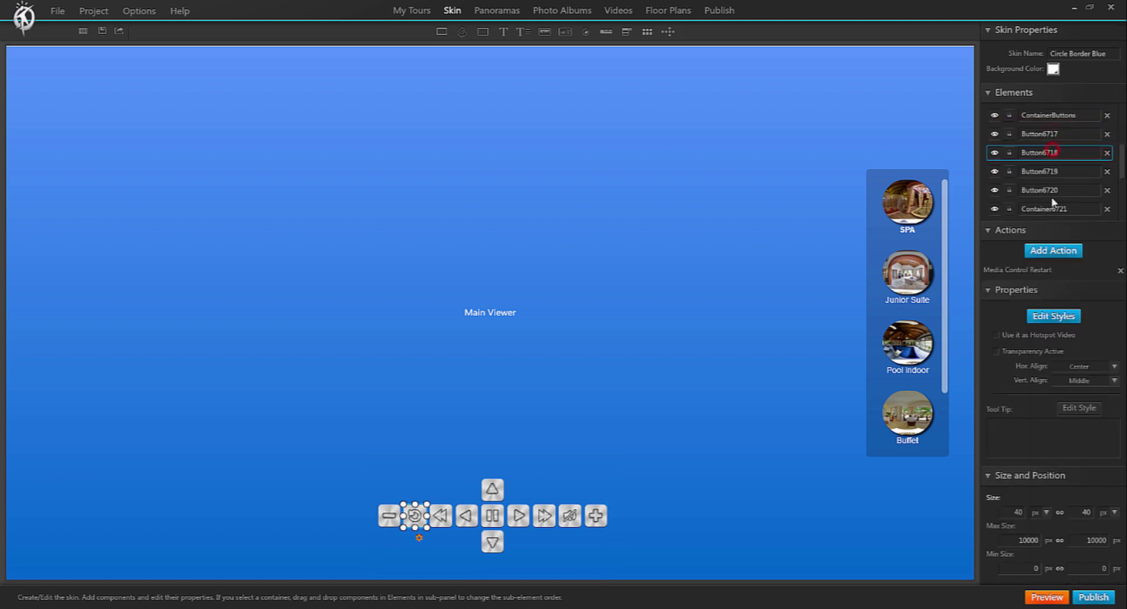
click(1054, 209)
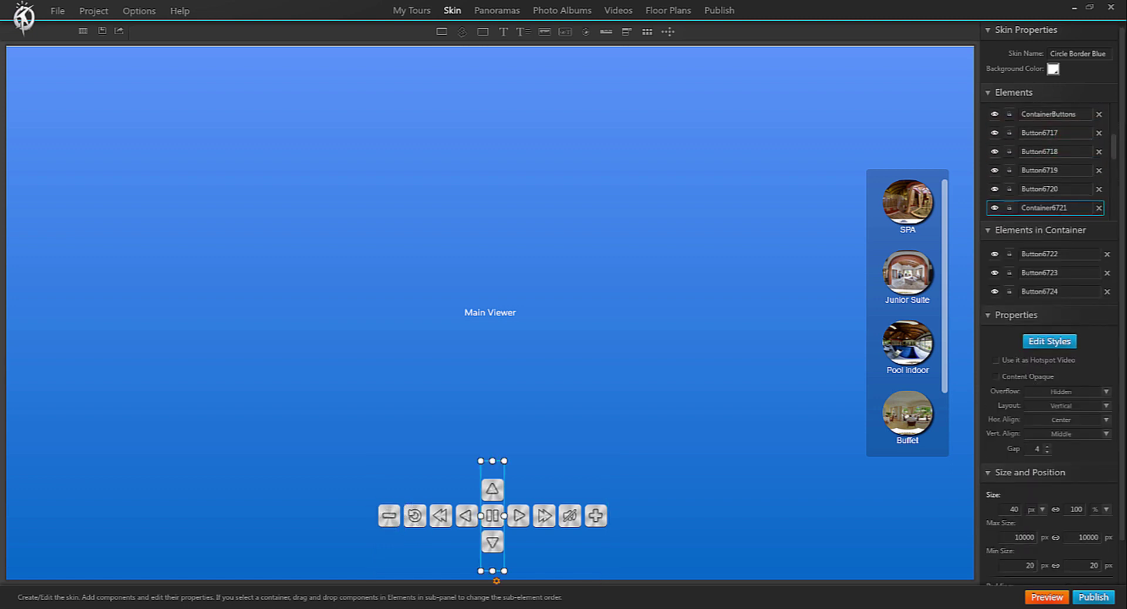
drag(1116, 152, 1115, 118)
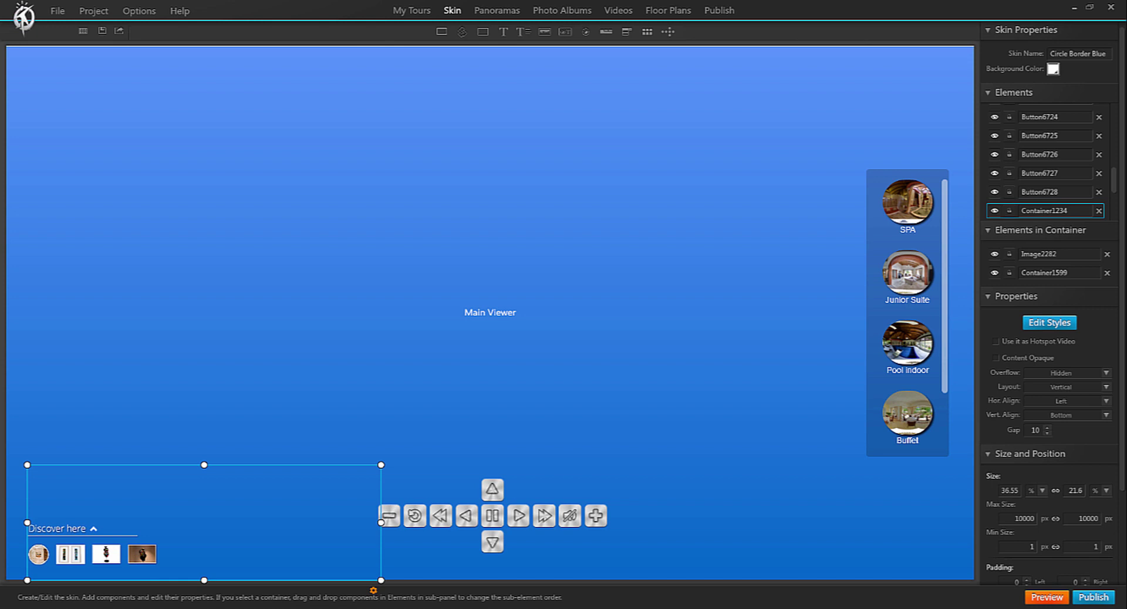
Hide Container1234, which holds the "Discover here" icons, on start and rename it ContainerPano2
click(994, 211)
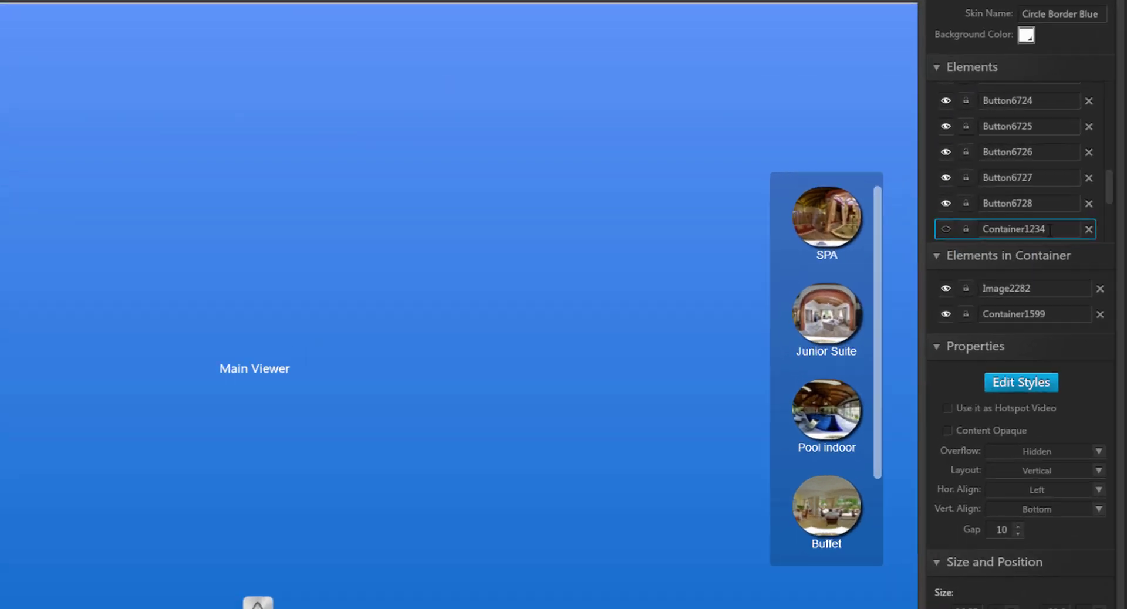
drag(1066, 212, 1051, 213)
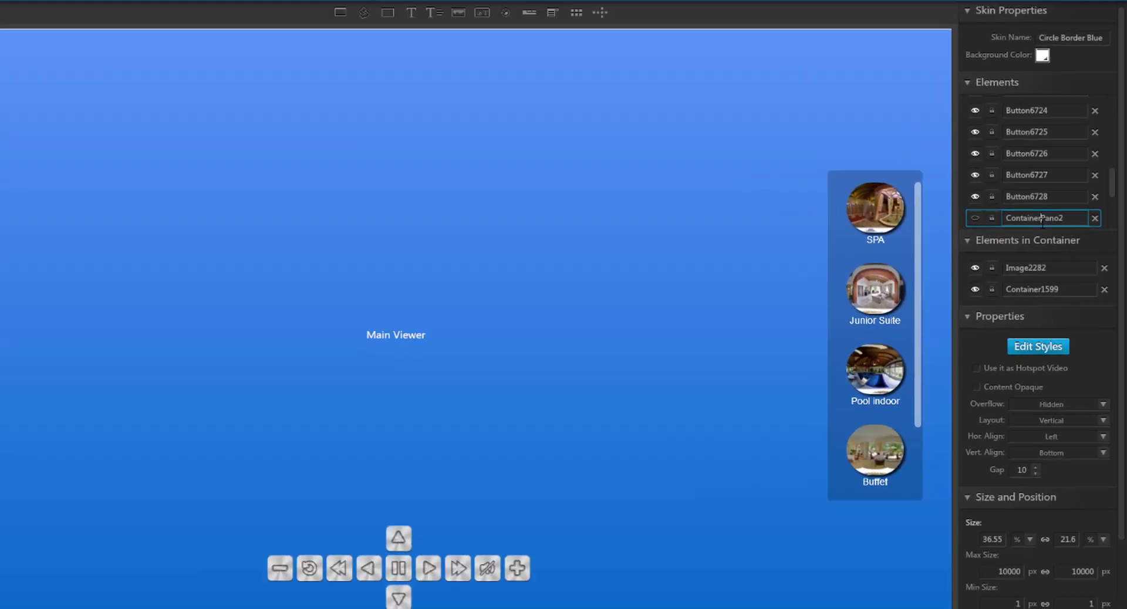
Open the Junior Suite panorama's start settings and look through its list of shown and hidden components
click(482, 12)
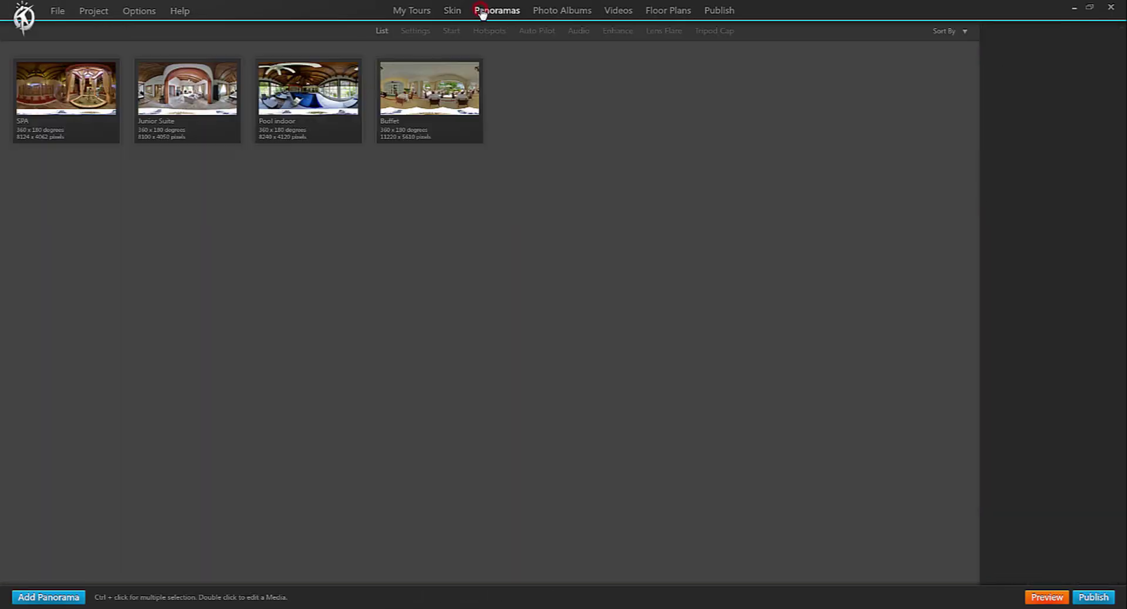
double_click(184, 83)
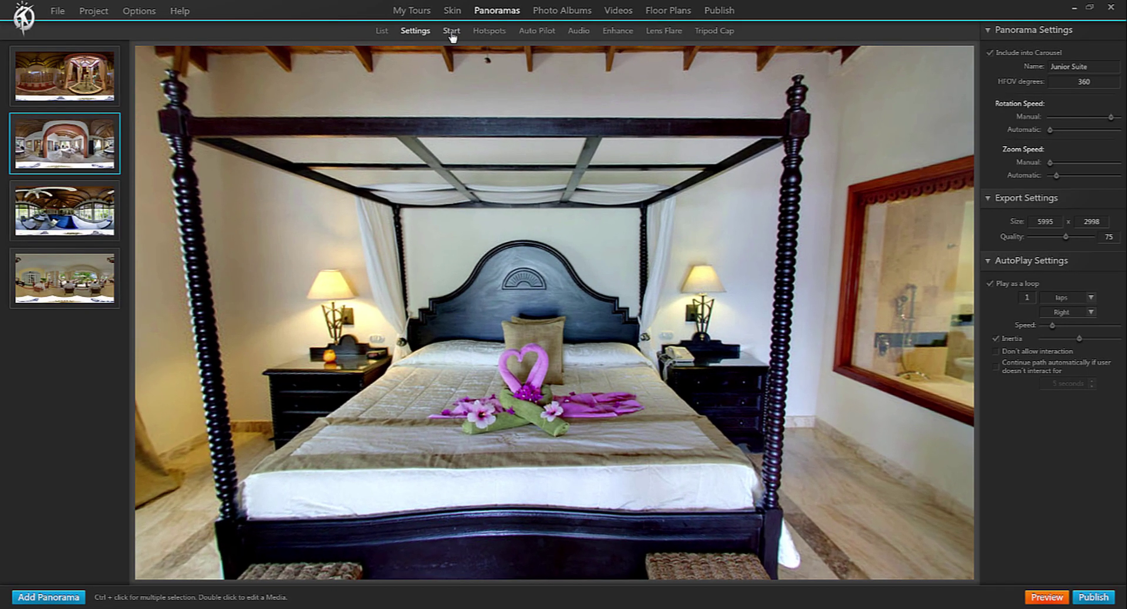
click(452, 33)
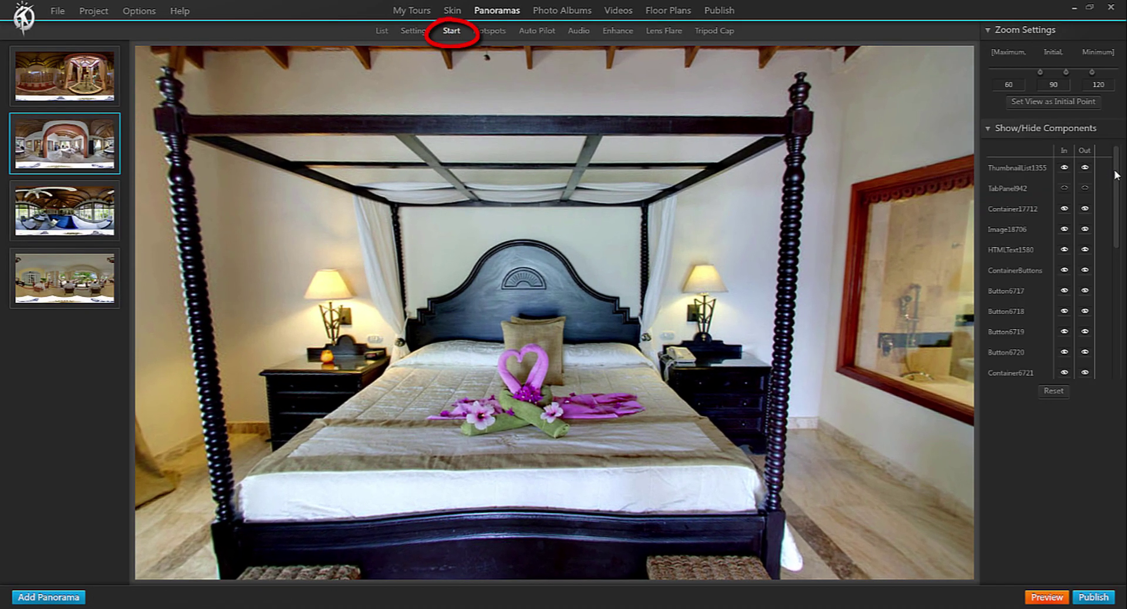
drag(1116, 175, 1115, 301)
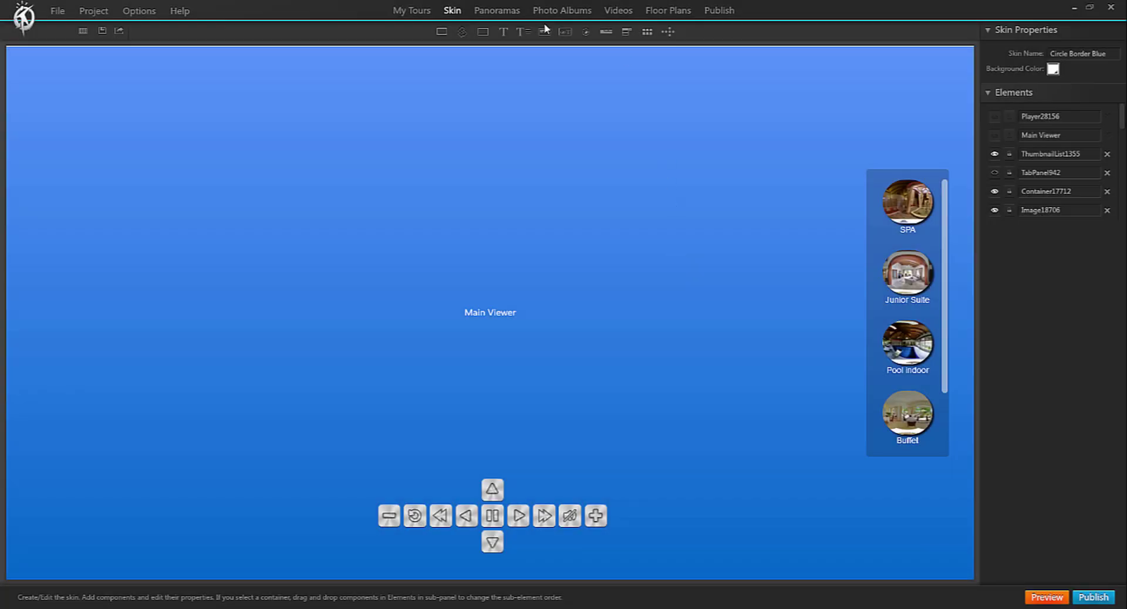
Insert the balance harmony.png image in the main viewer's upper-left area of the skin and shrink it
click(546, 32)
double_click(407, 184)
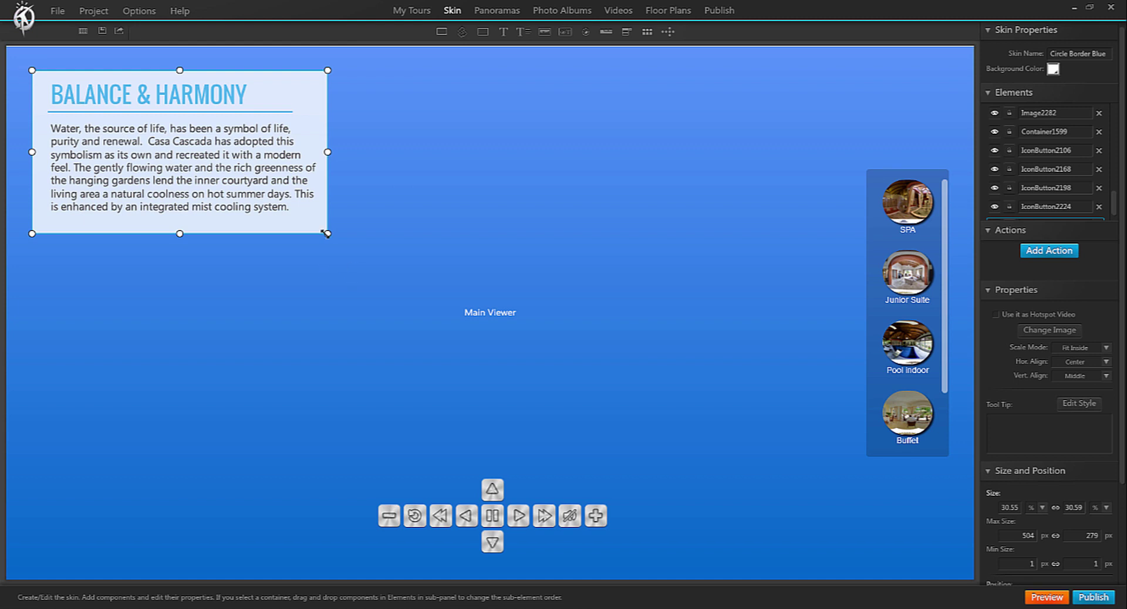
drag(327, 233, 215, 155)
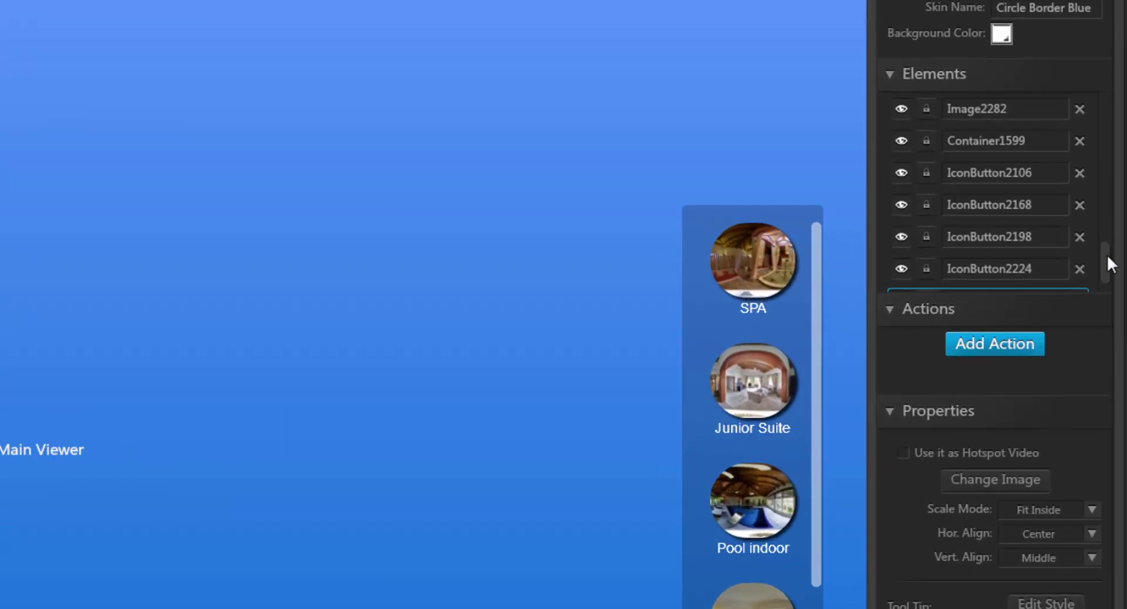
Rename the Balance & Harmony image to Textbox Pano 1 and hide it on start
drag(1107, 264, 1100, 311)
double_click(984, 310)
text(Text)
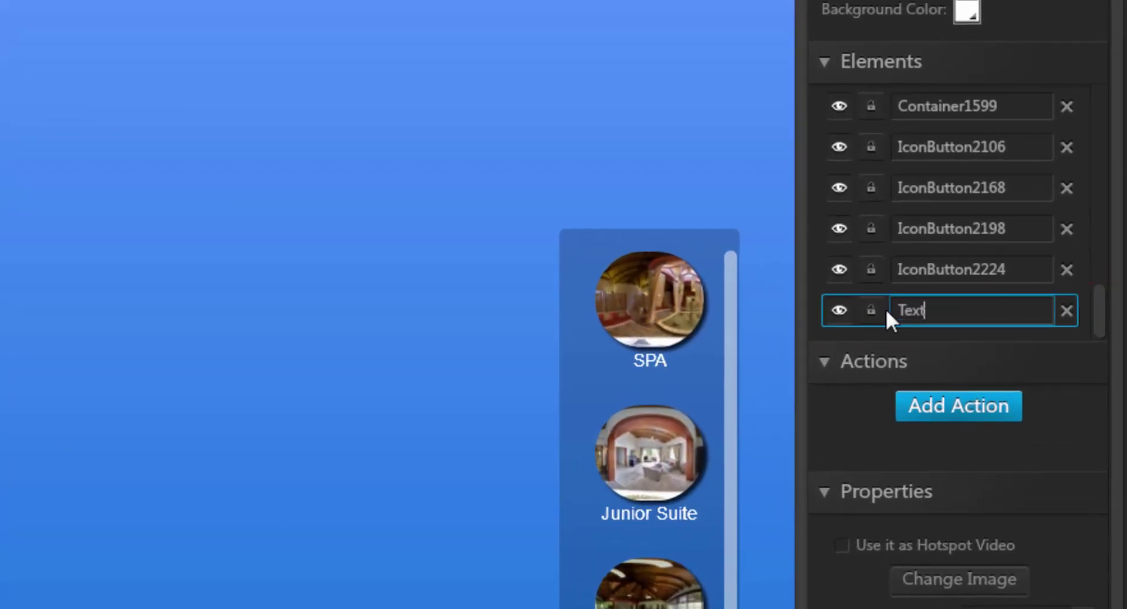
text(box Pano 1)
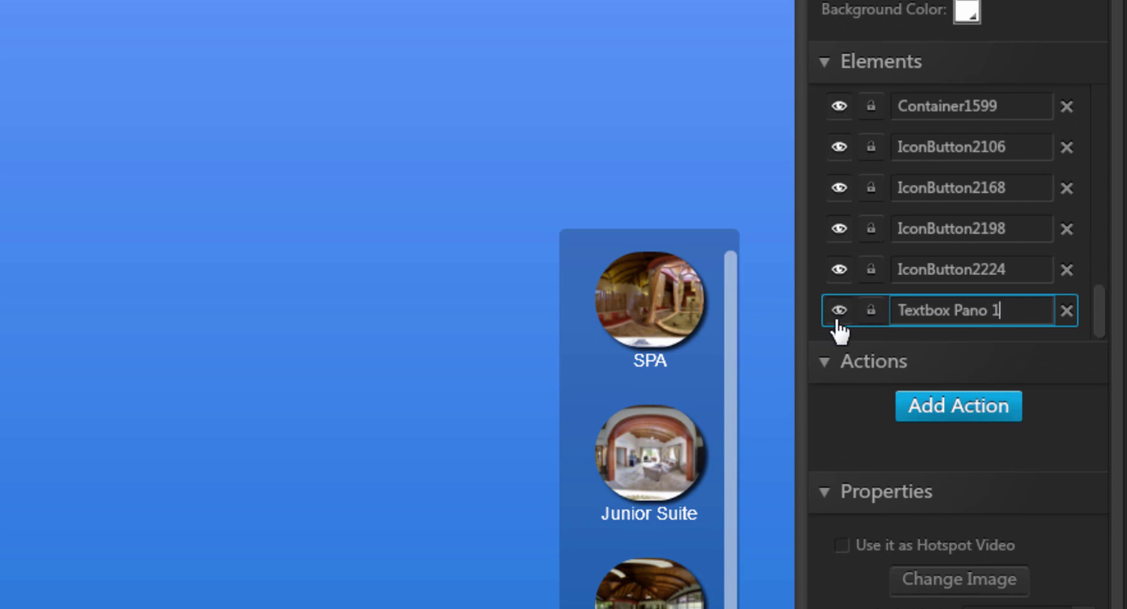
click(840, 316)
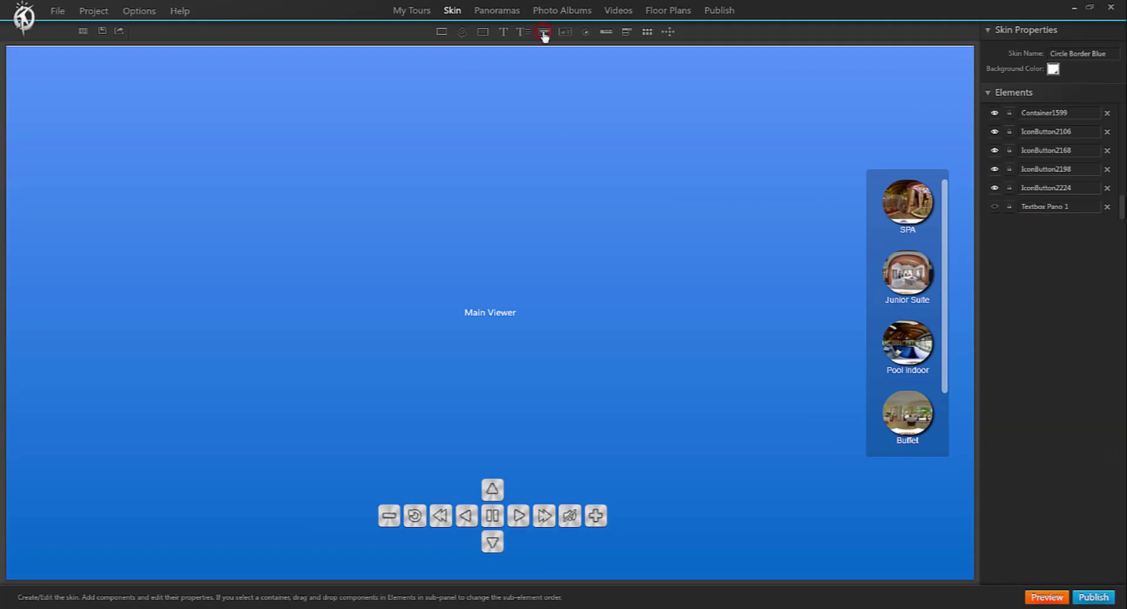
Insert the JUNIOR BEDROOM.png image in the main viewer's upper-left area
click(545, 32)
click(415, 334)
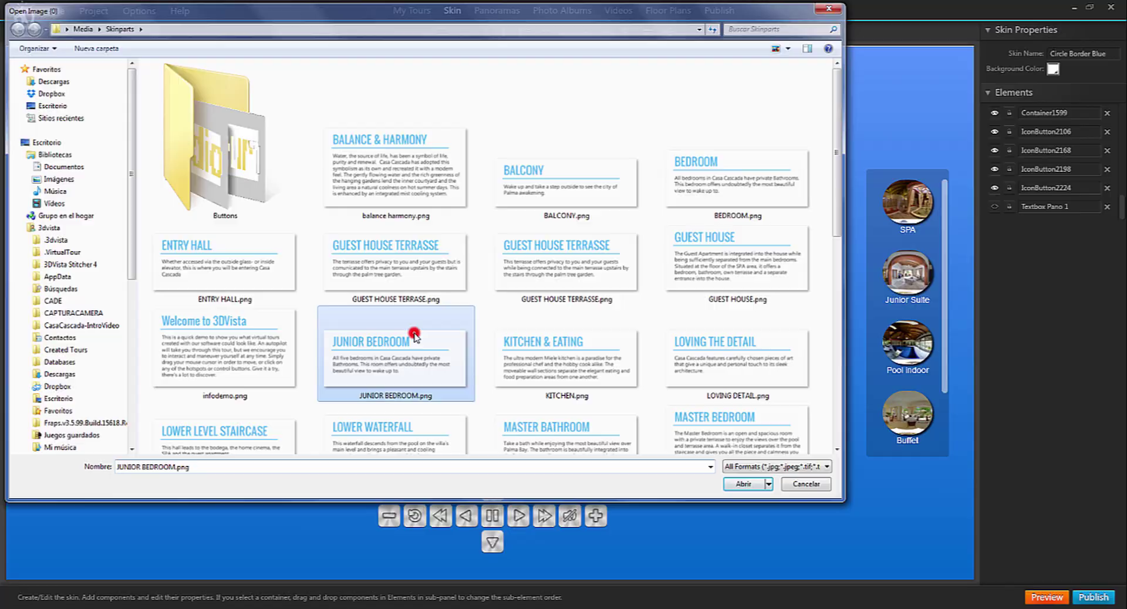
double_click(414, 334)
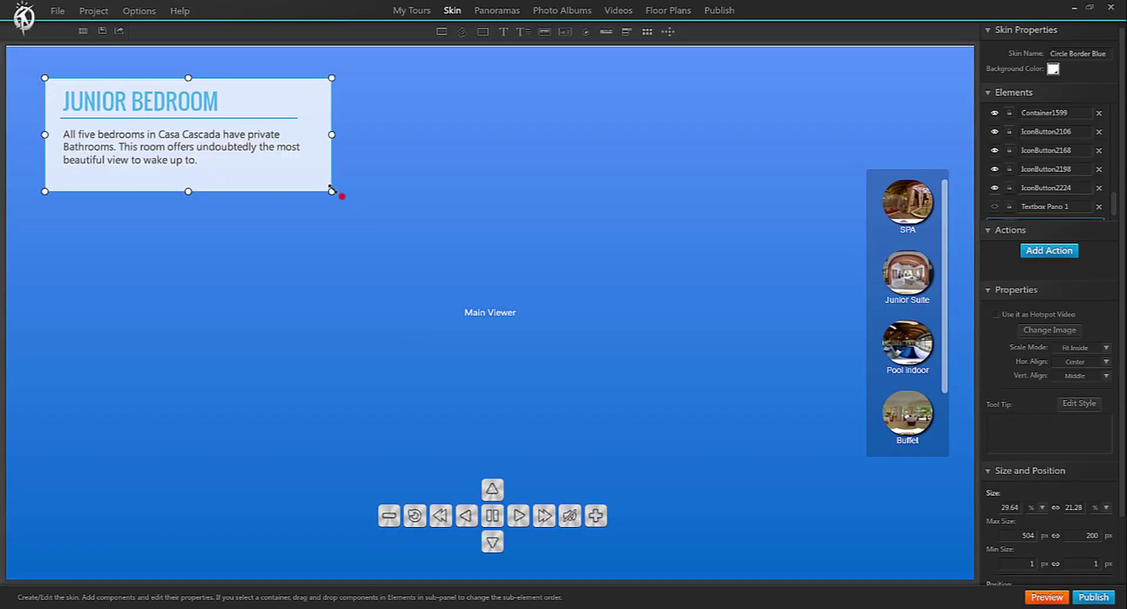
click(184, 121)
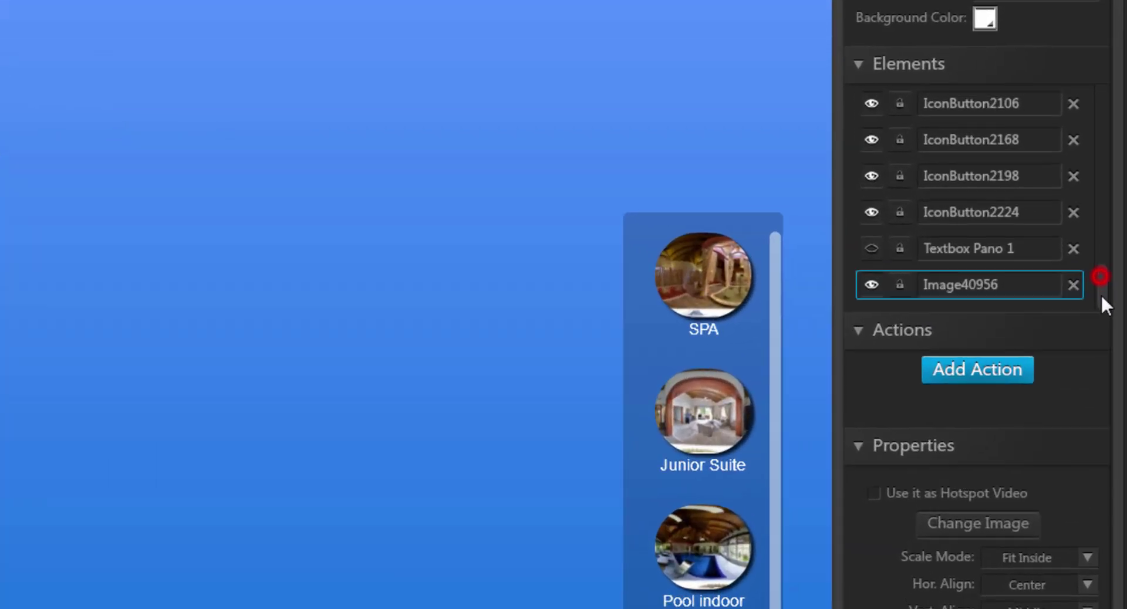
Rename the Junior Bedroom image to Textbox Pano 2 and hide it on start
double_click(1007, 286)
text(Textbox Pano 2)
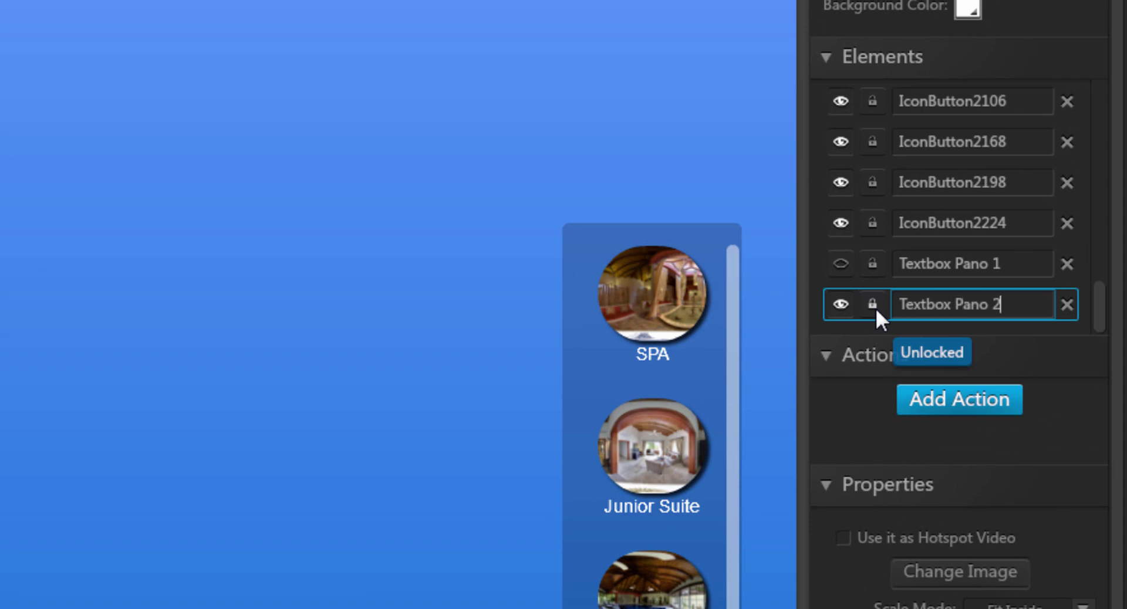
click(841, 304)
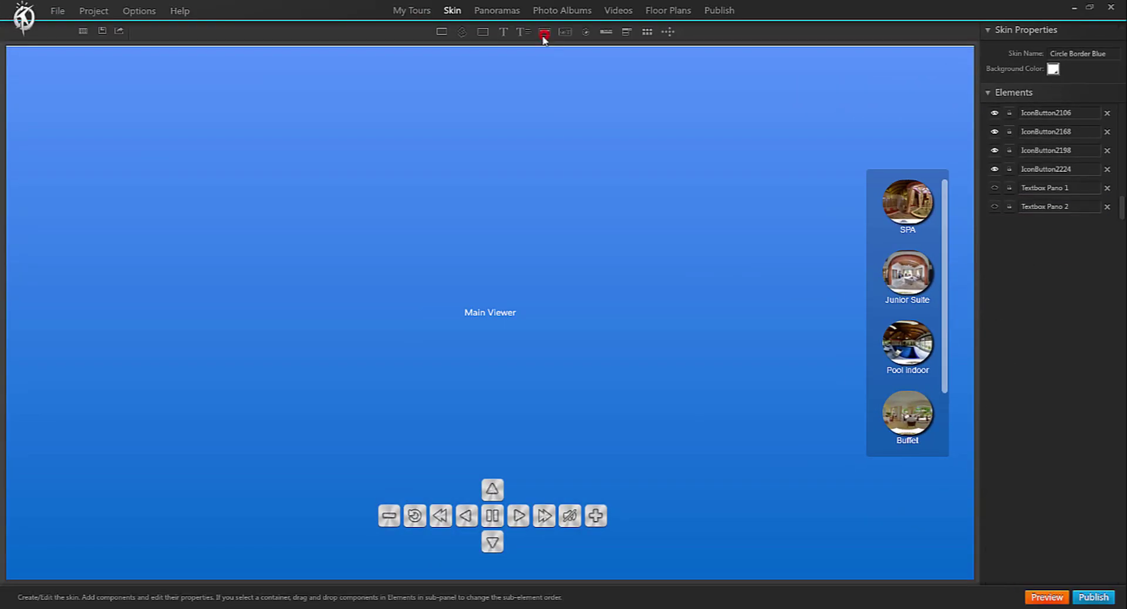
Insert the SPA2.png image in the main viewer's upper-left area, about 19.43 % wide and 13.94 % high
click(544, 32)
scroll(783, 96, down, 3)
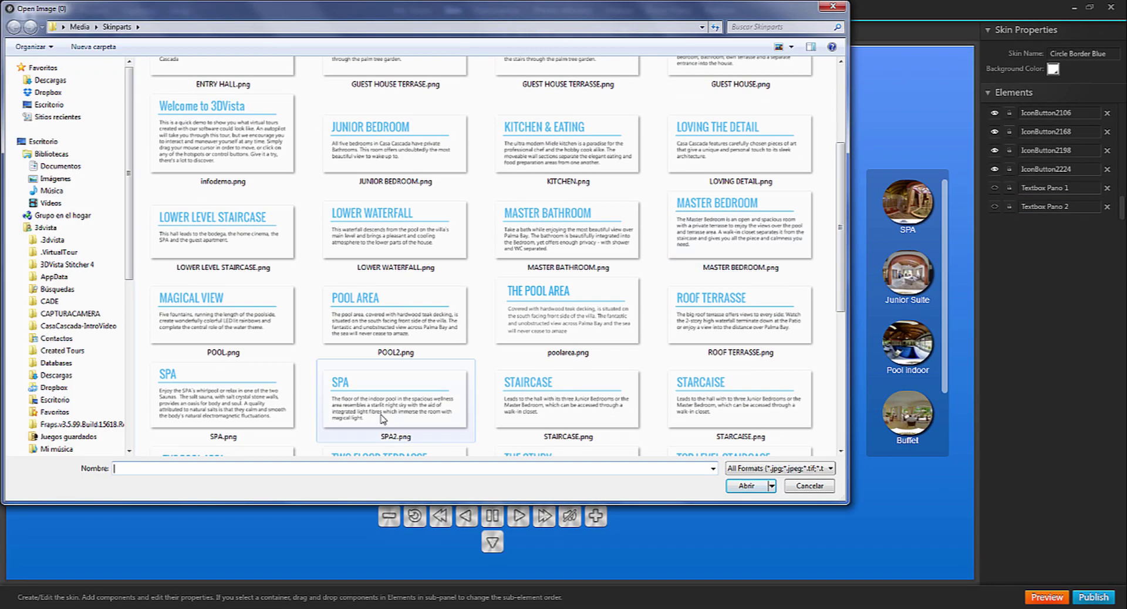
double_click(383, 418)
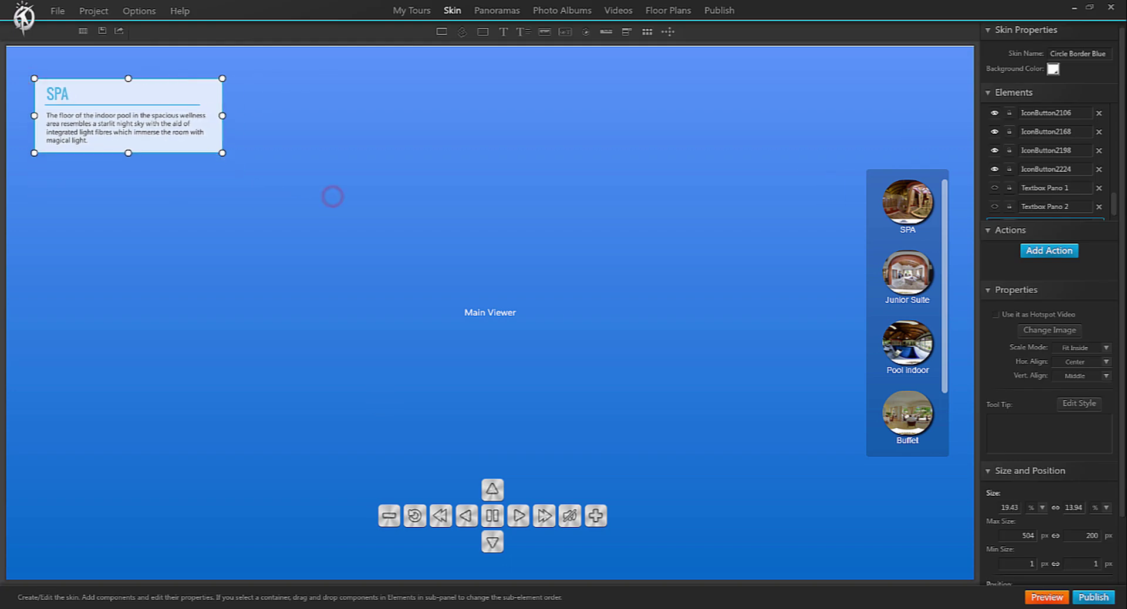
Rename the SPA image to Textbox Pano 3 and hide it on start
click(1114, 207)
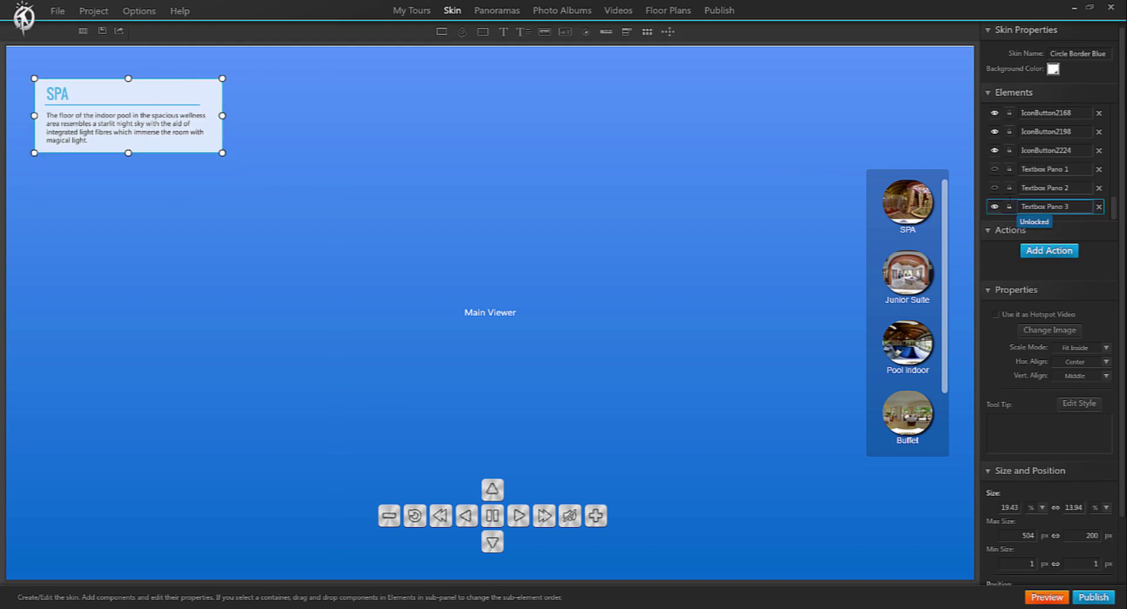
click(995, 206)
Insert the Vino & Vida text image in the main viewer's upper-left area and shrink it to about 19.72 % by 18.2 %
click(544, 32)
drag(838, 182, 851, 294)
double_click(589, 400)
click(39, 82)
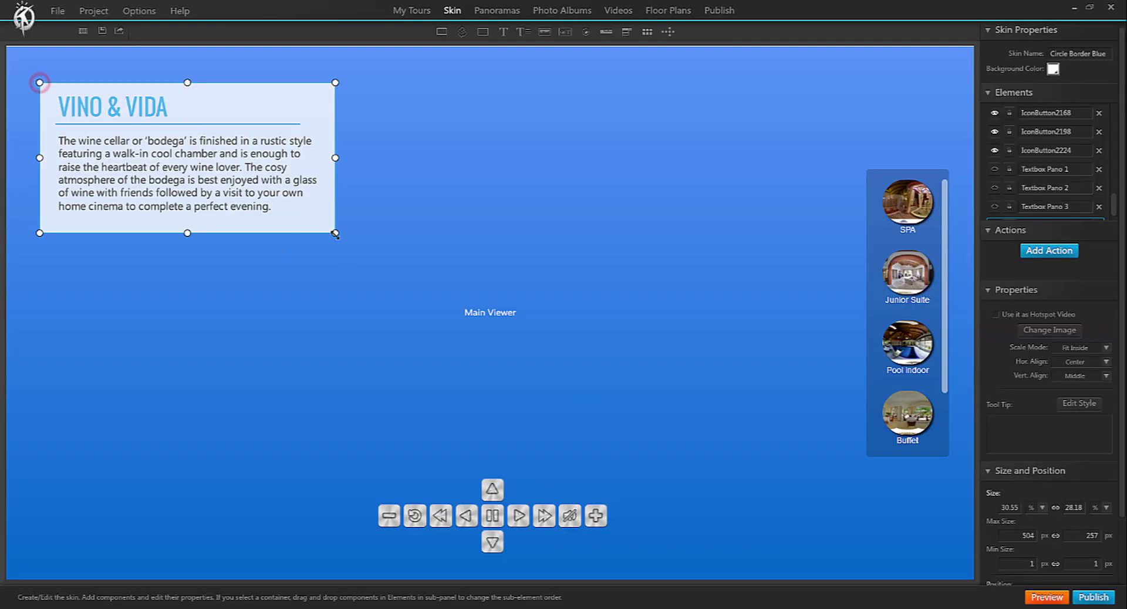
drag(335, 234, 226, 178)
Rename the Vino & Vida image to Textbox Pano 4 and hide it on start
click(1113, 202)
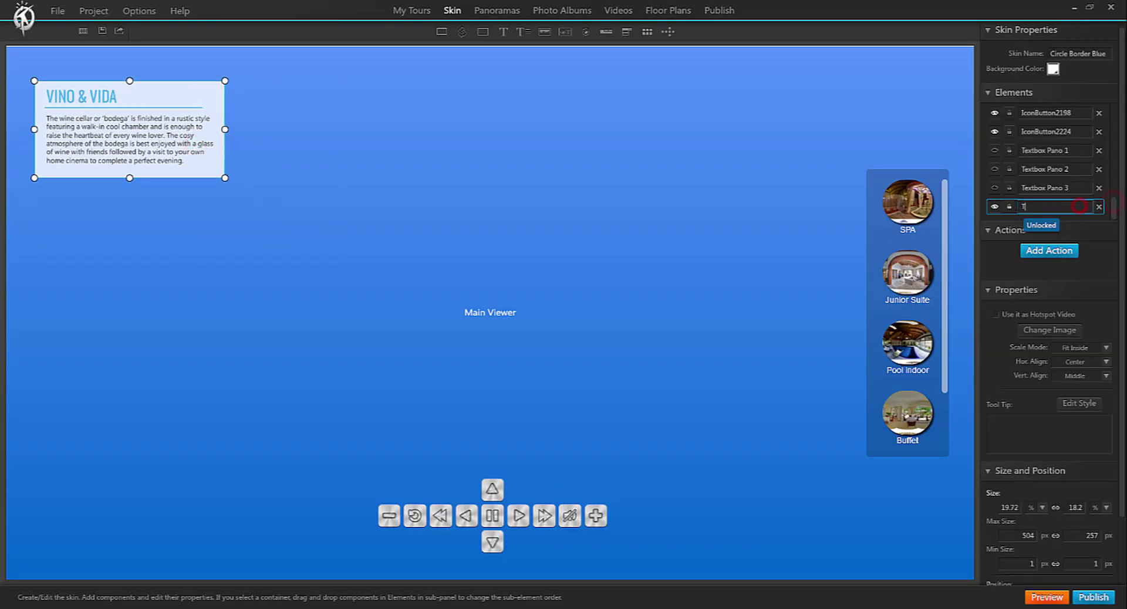
click(995, 207)
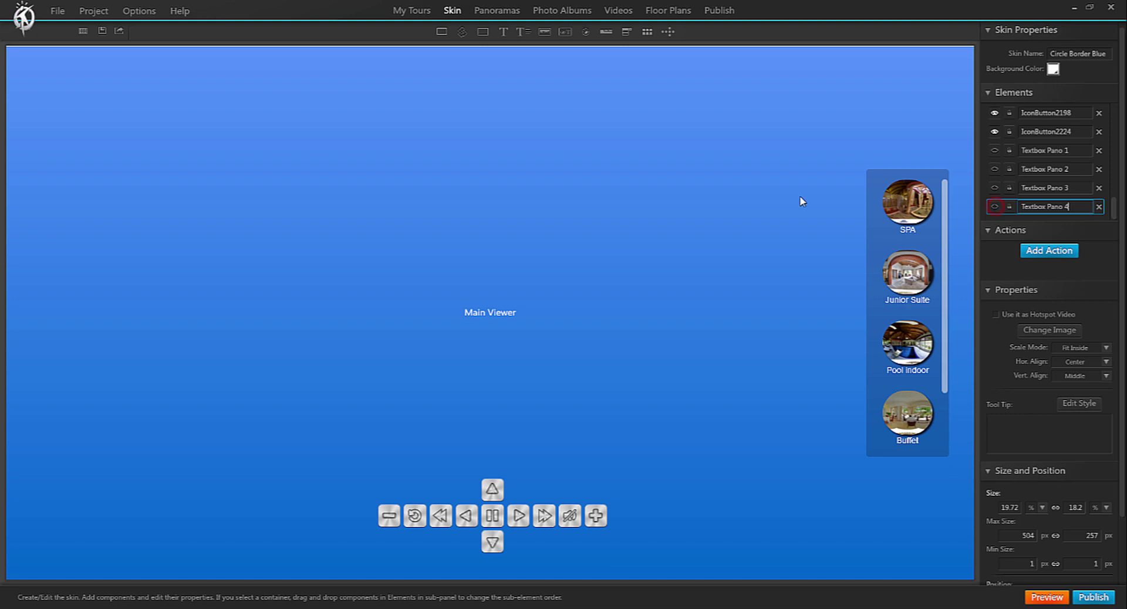
Make Textbox Pano 1 visible at the start of the SPA panorama
click(507, 17)
double_click(62, 88)
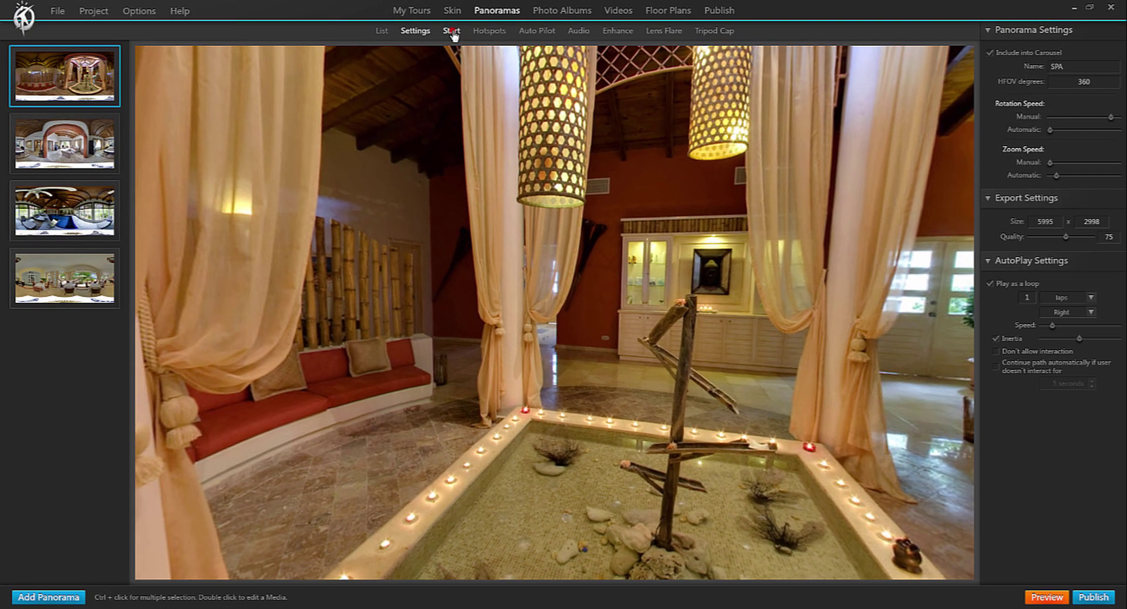
click(451, 31)
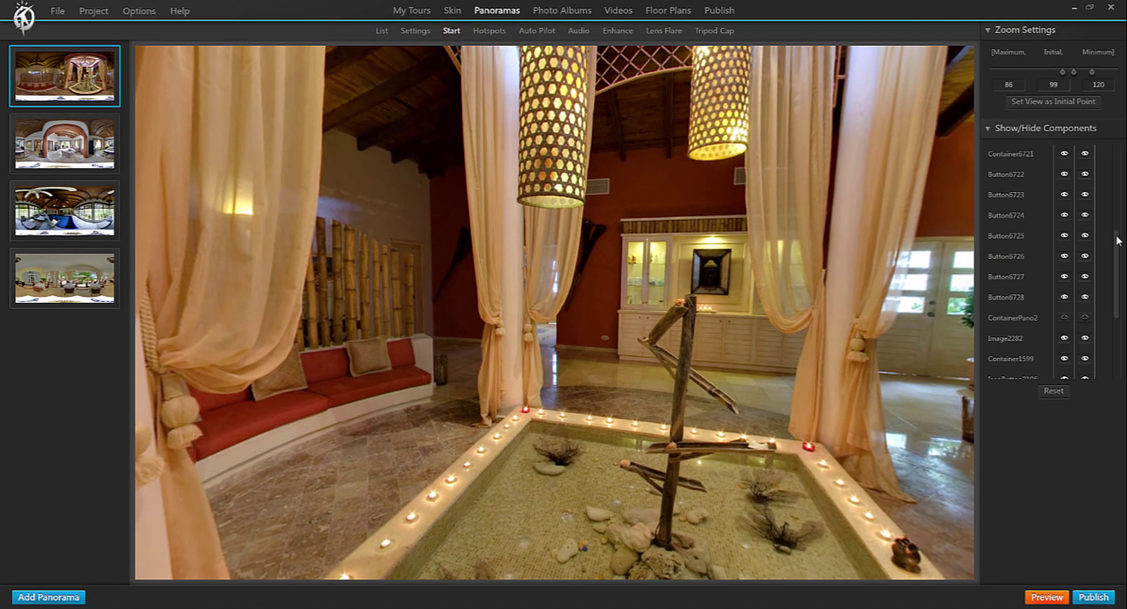
scroll(1117, 241, down, 5)
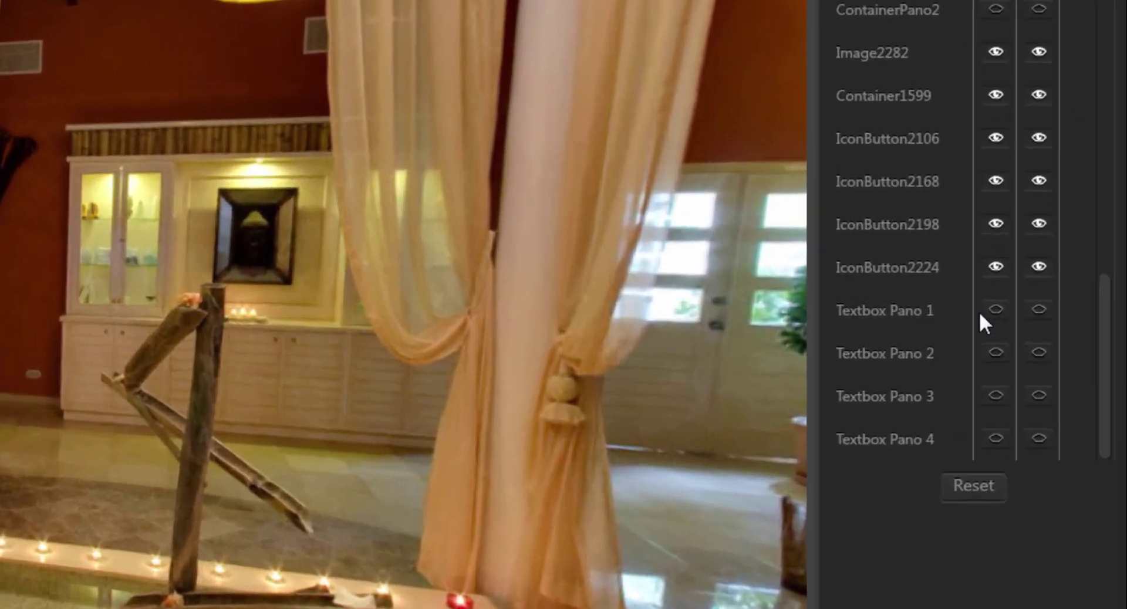
click(1063, 308)
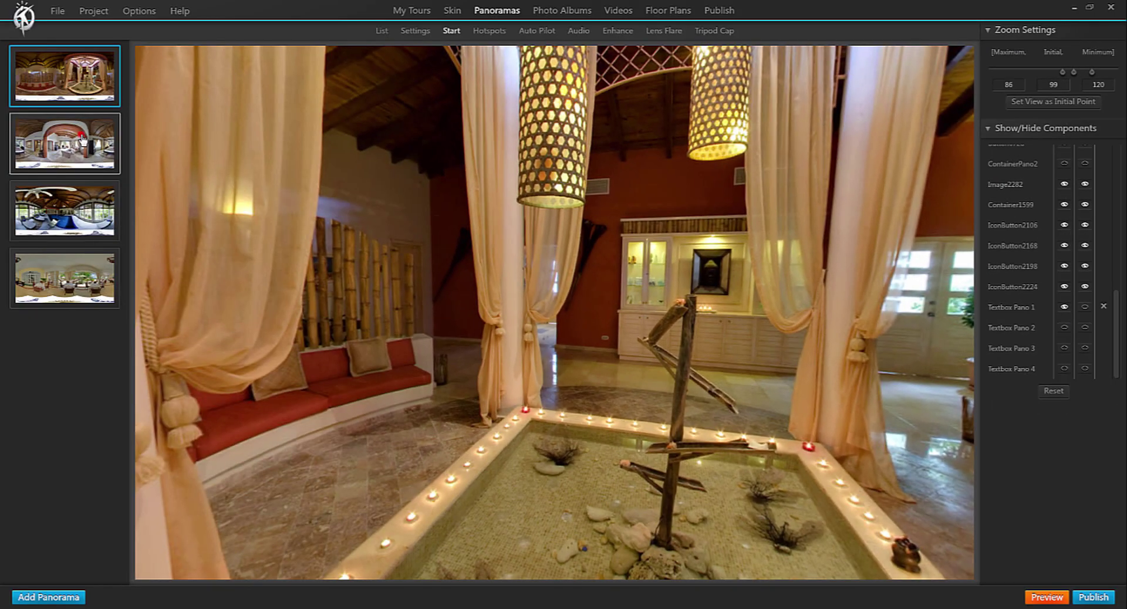
Make Textbox Pano 2, 3 and 4 visible at the start of the second, third and fourth panoramas respectively
click(81, 138)
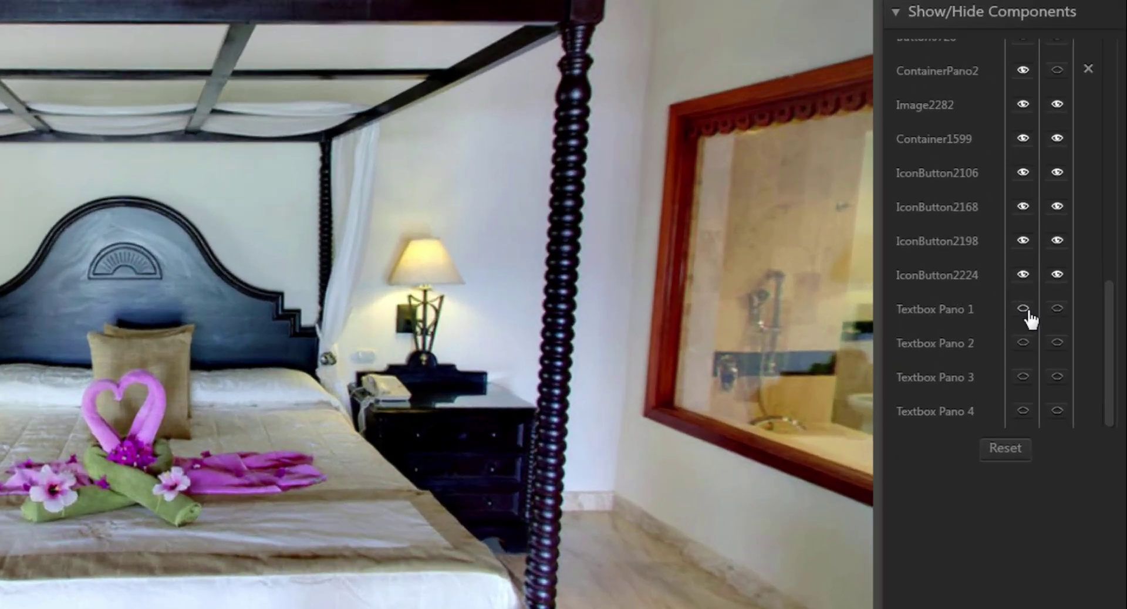
click(1063, 328)
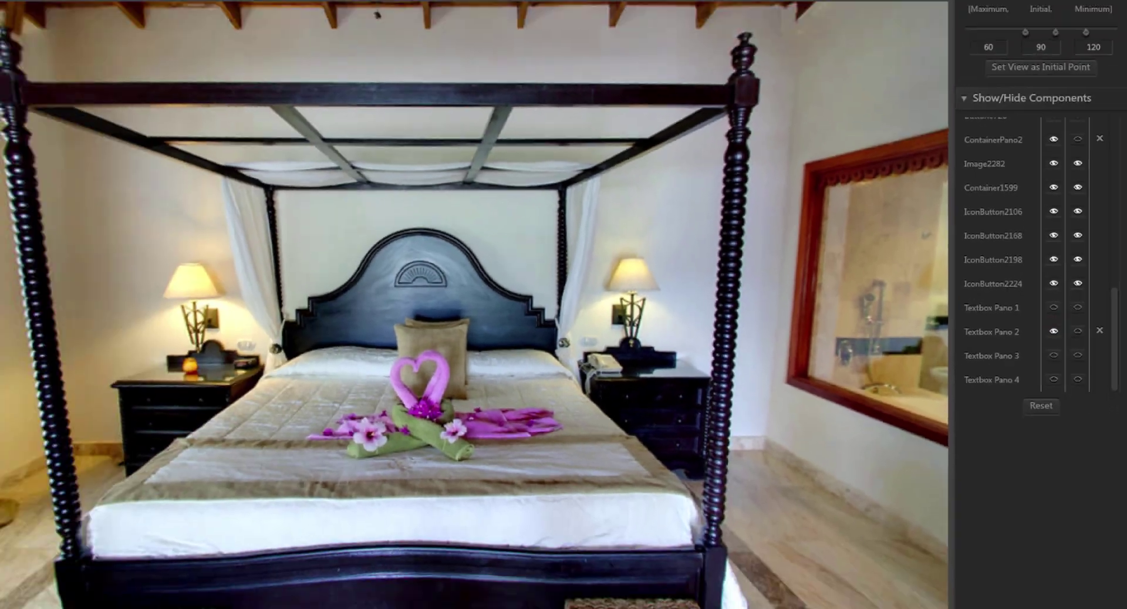
click(65, 210)
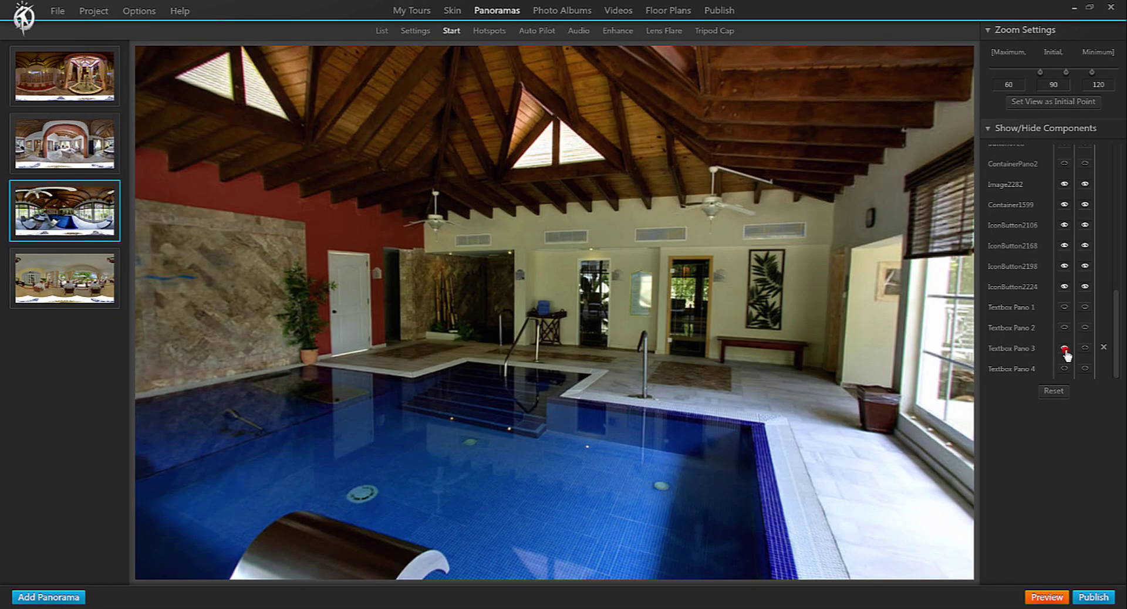
click(64, 278)
click(1063, 368)
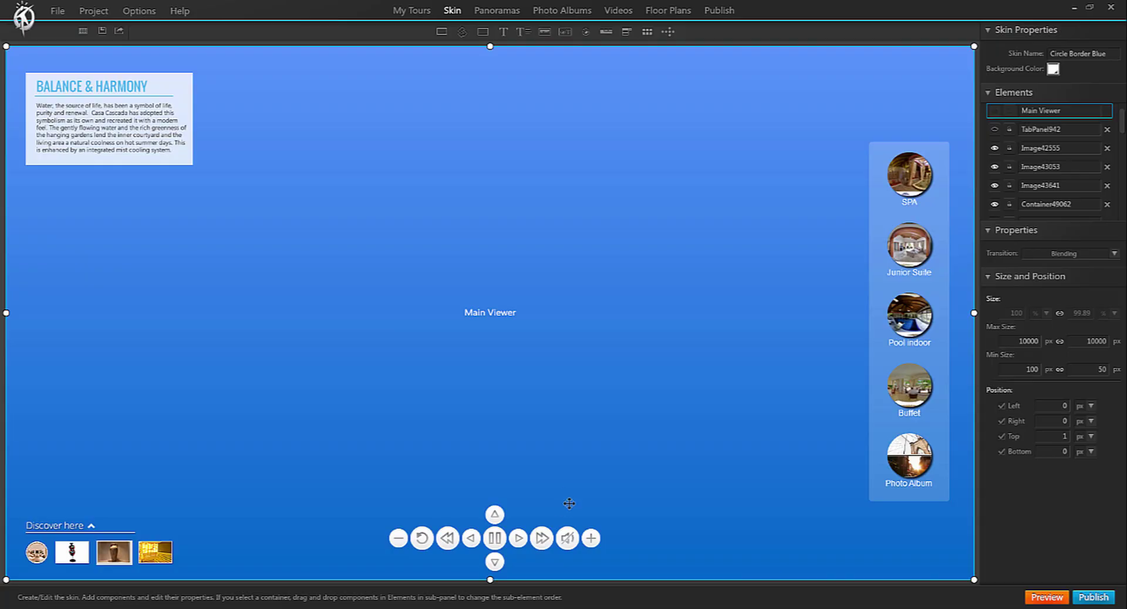
Replace the navigation button set with a new icon button made from an image in the Skin folder, placed at the viewer's lower middle
click(569, 505)
key(Delete)
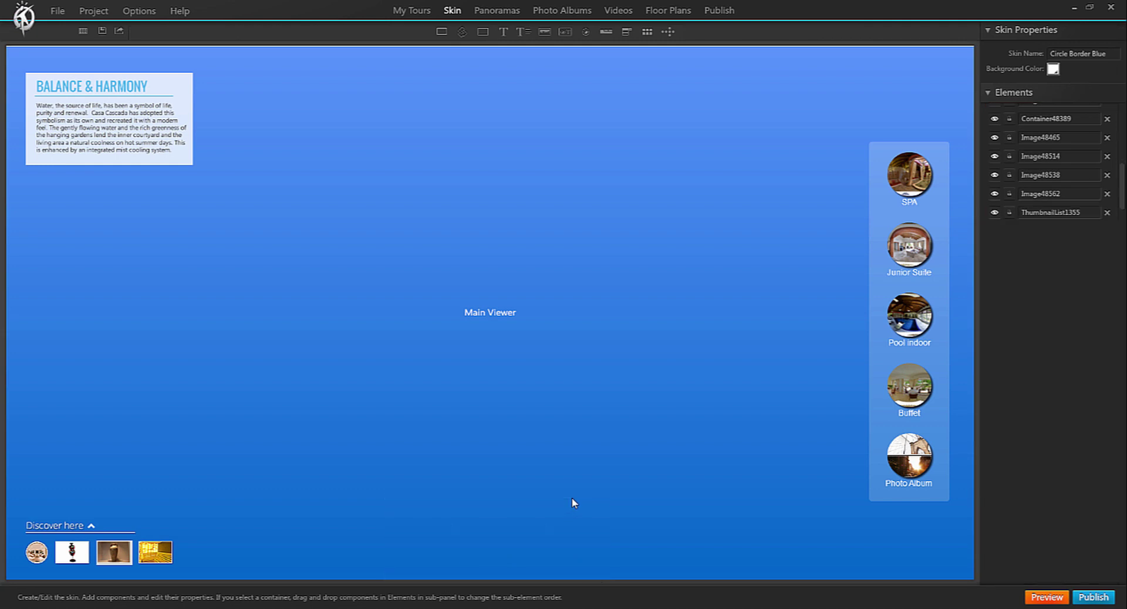
click(586, 34)
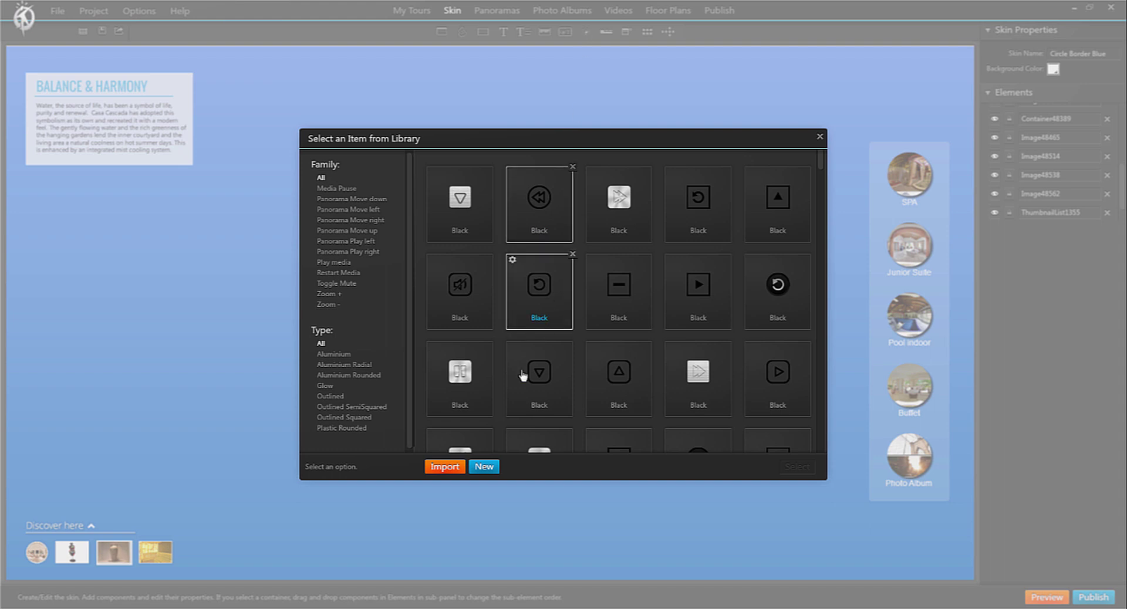
click(482, 467)
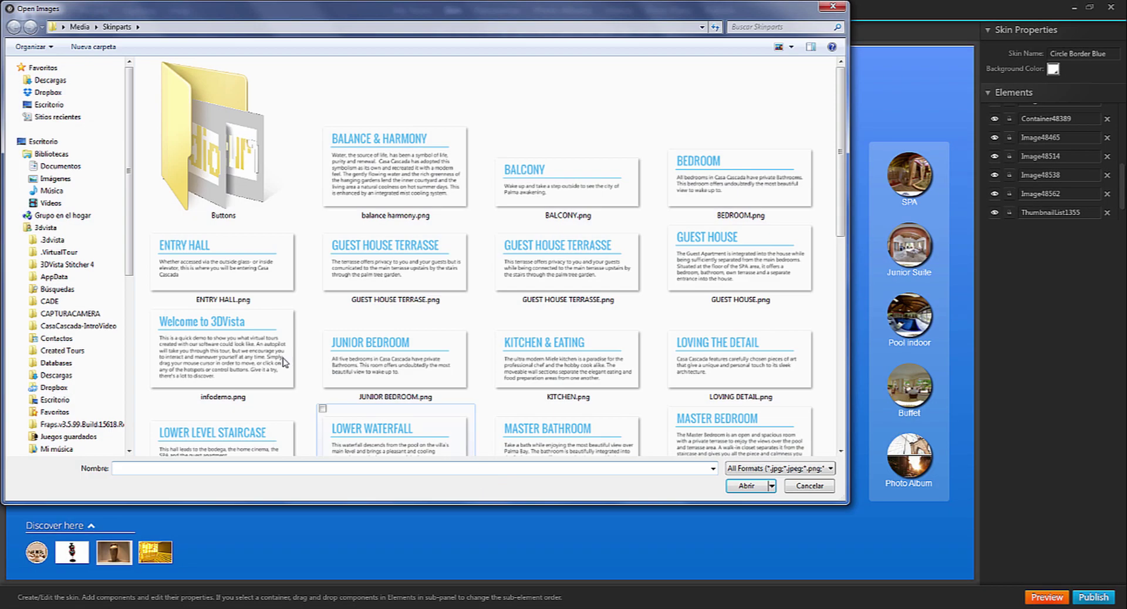
click(75, 28)
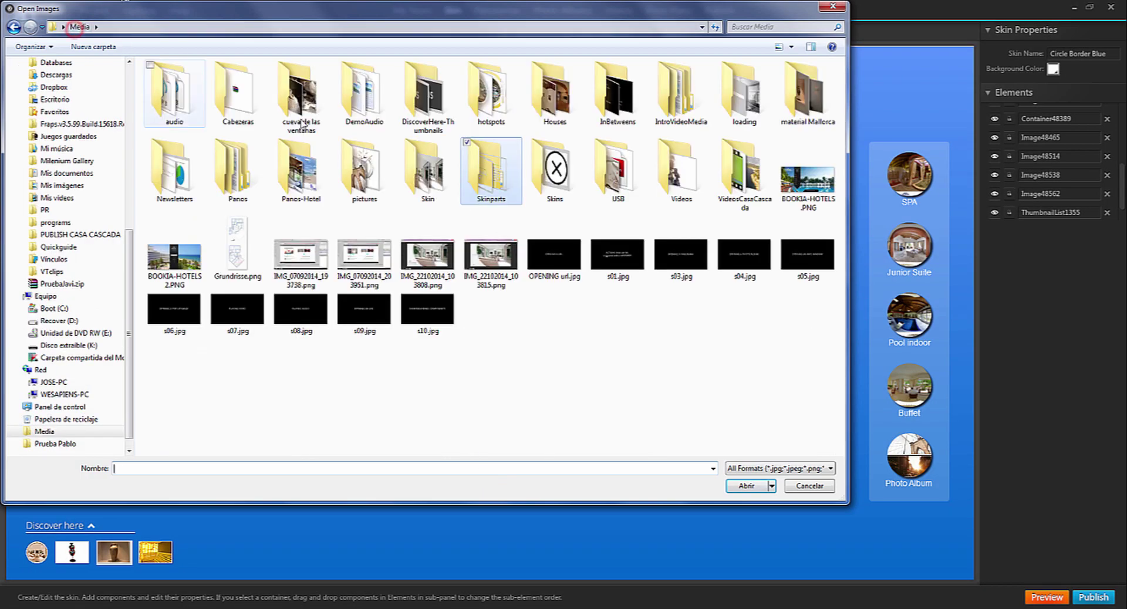
double_click(434, 176)
double_click(303, 82)
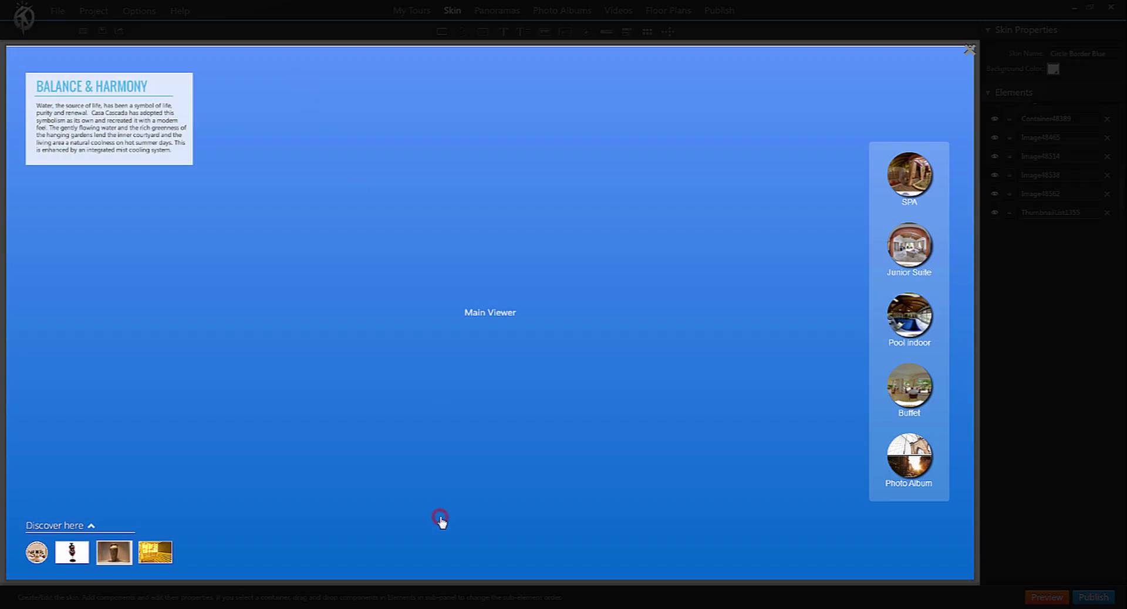
click(441, 520)
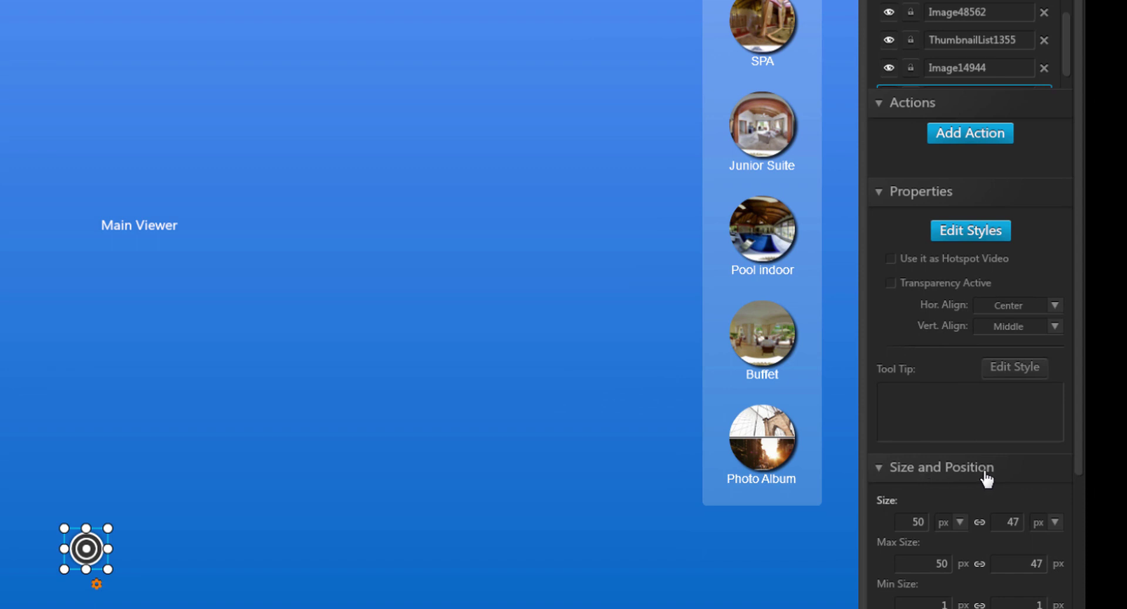
Examine the on-click behaviours available for the new icon button, including the Media Control commands and the carousel media actions
click(968, 134)
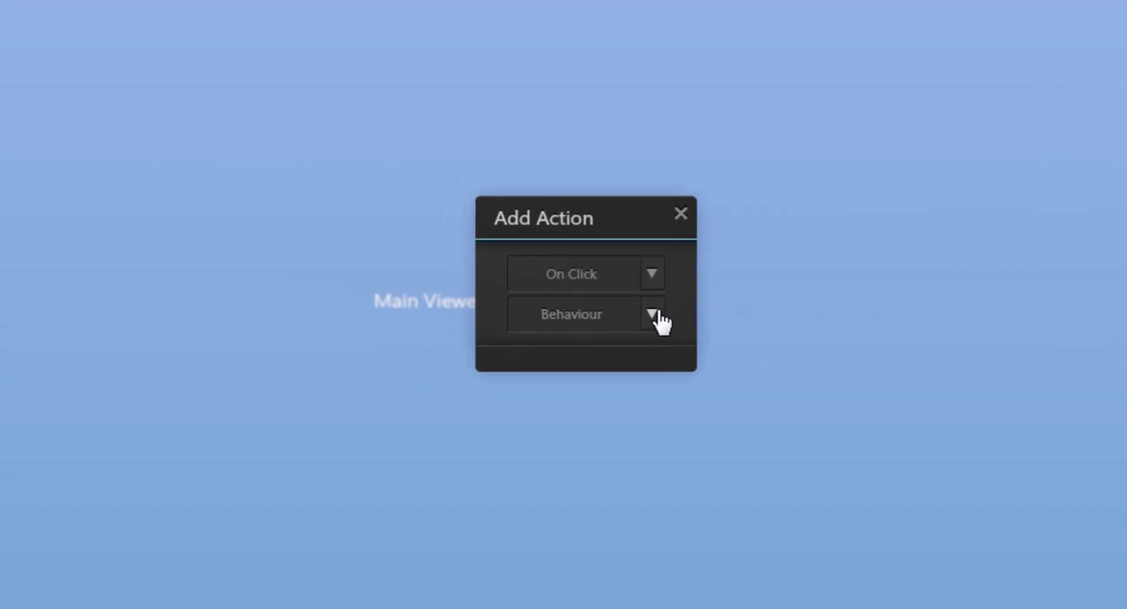
click(653, 316)
mouse_move(676, 347)
mouse_down()
mouse_move(671, 433)
mouse_move(672, 339)
mouse_up()
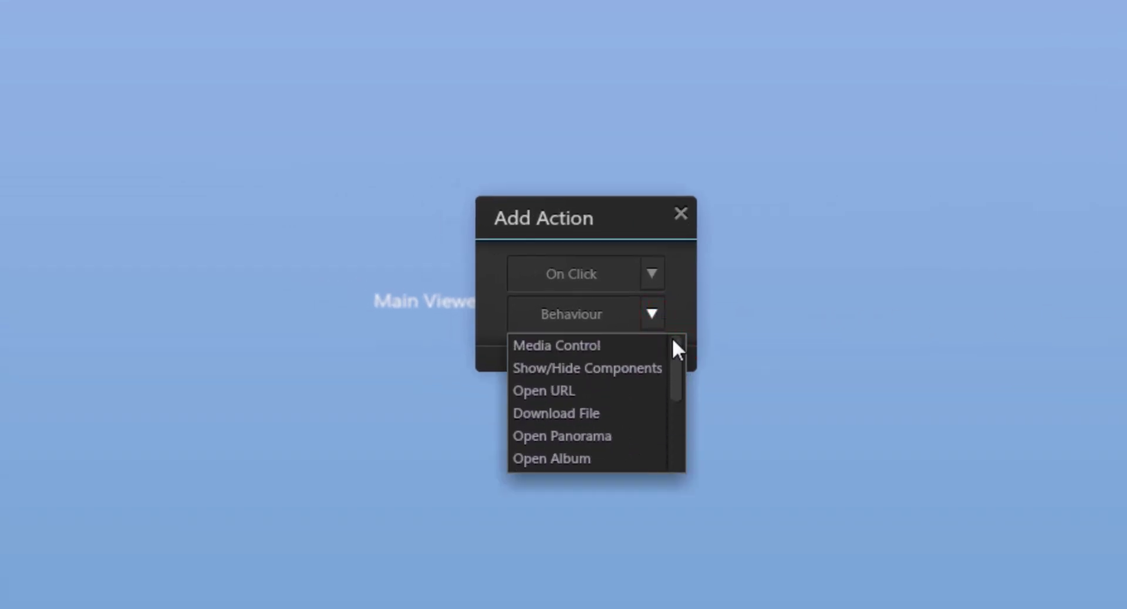
click(558, 347)
click(652, 310)
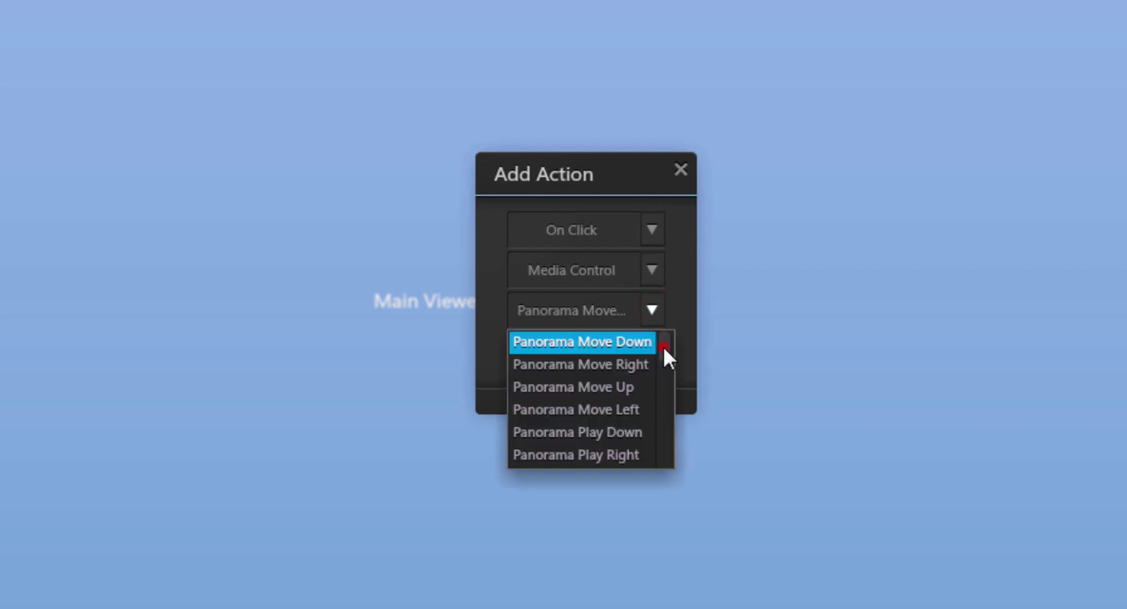
drag(663, 346, 667, 318)
click(653, 271)
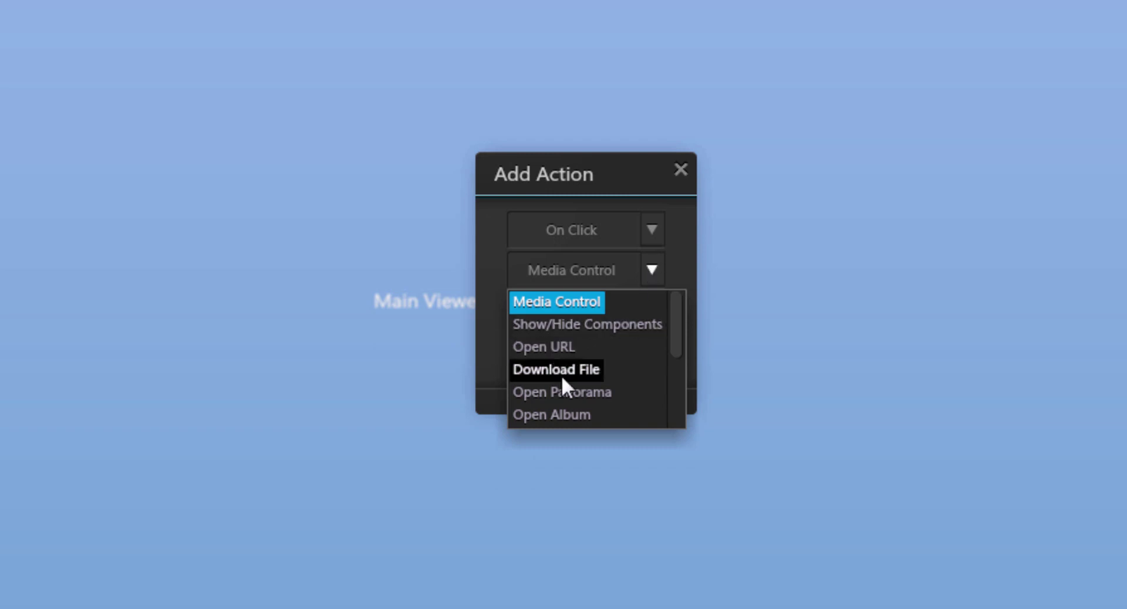
drag(678, 345, 680, 397)
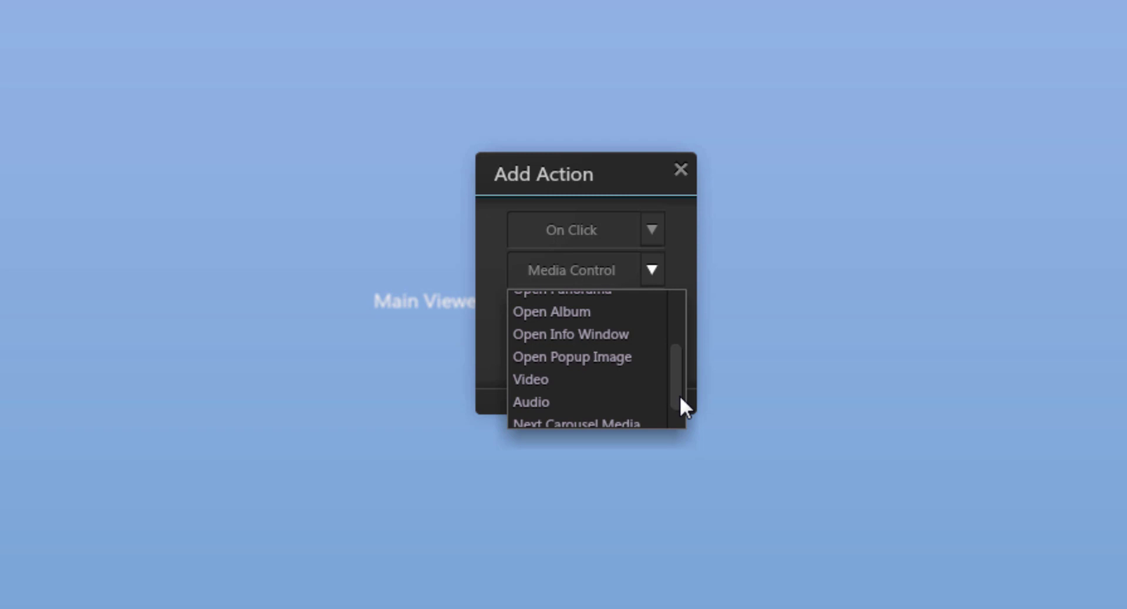
drag(679, 397, 680, 424)
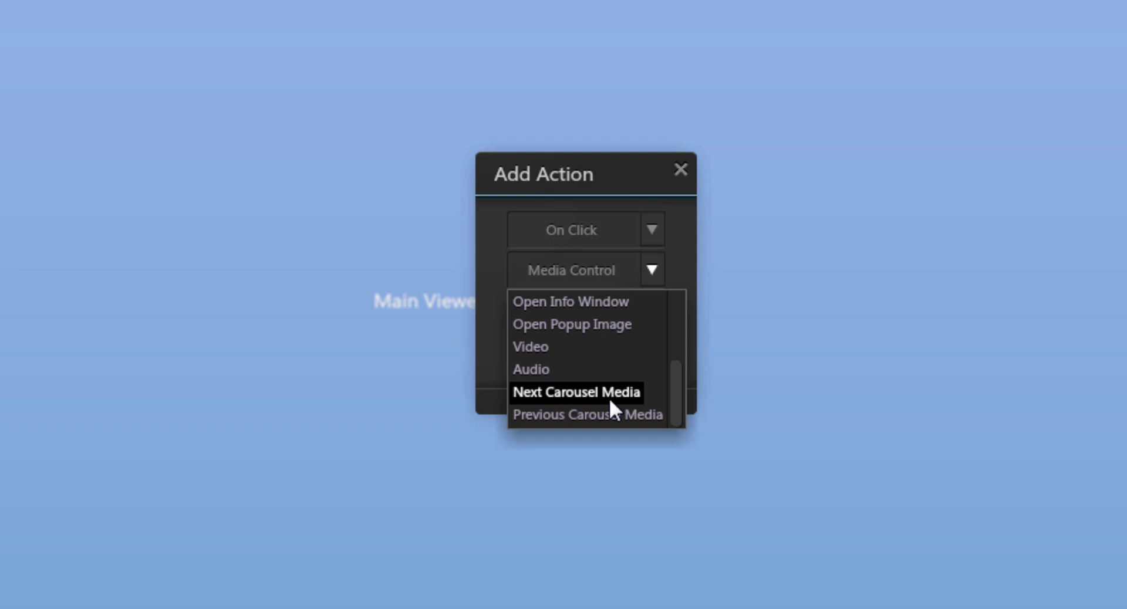
drag(674, 410, 685, 318)
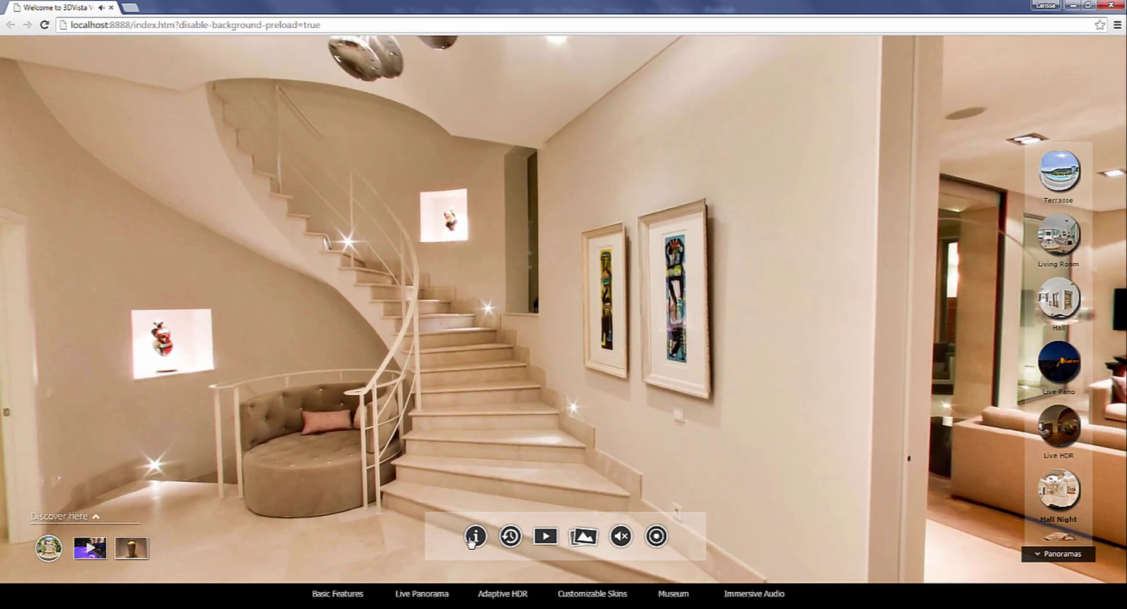
In the browser's villa tour, open the property info window, view its Agent page and close the window
click(475, 537)
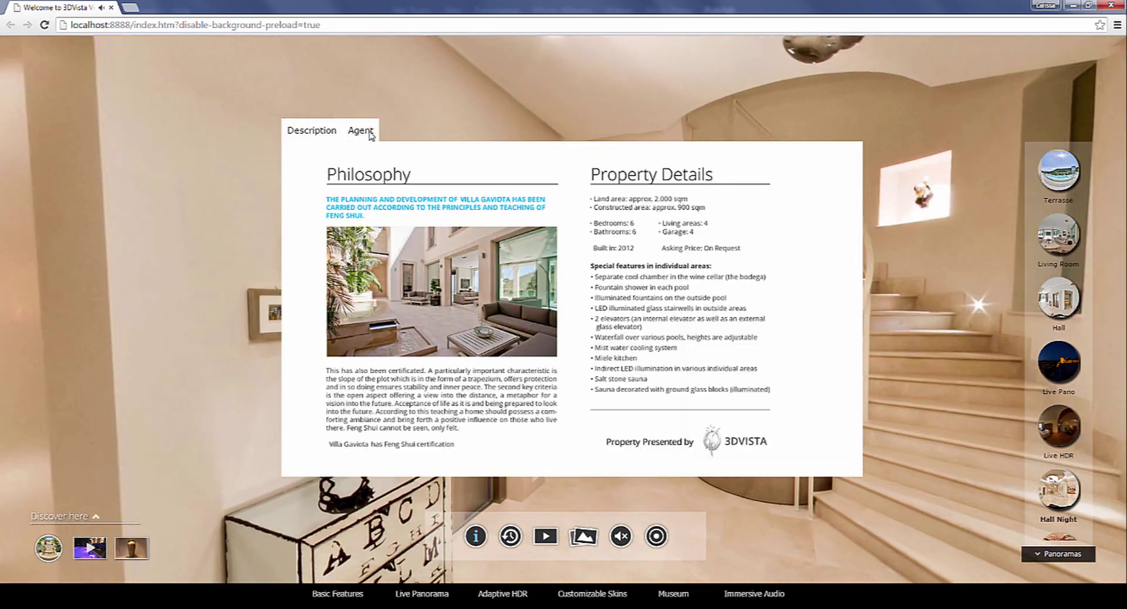
click(369, 131)
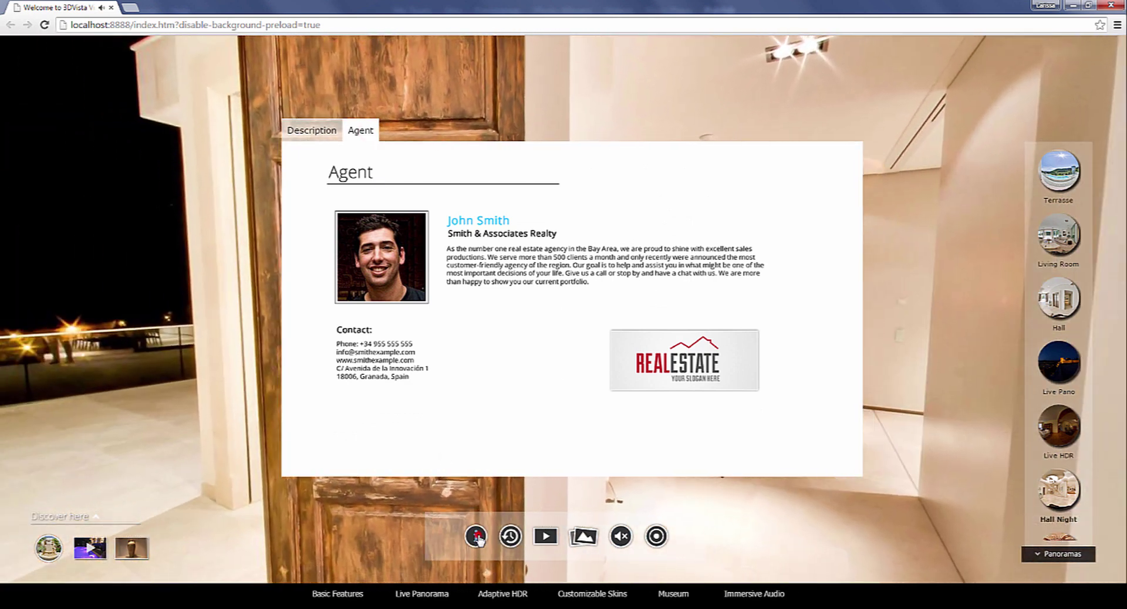
click(478, 536)
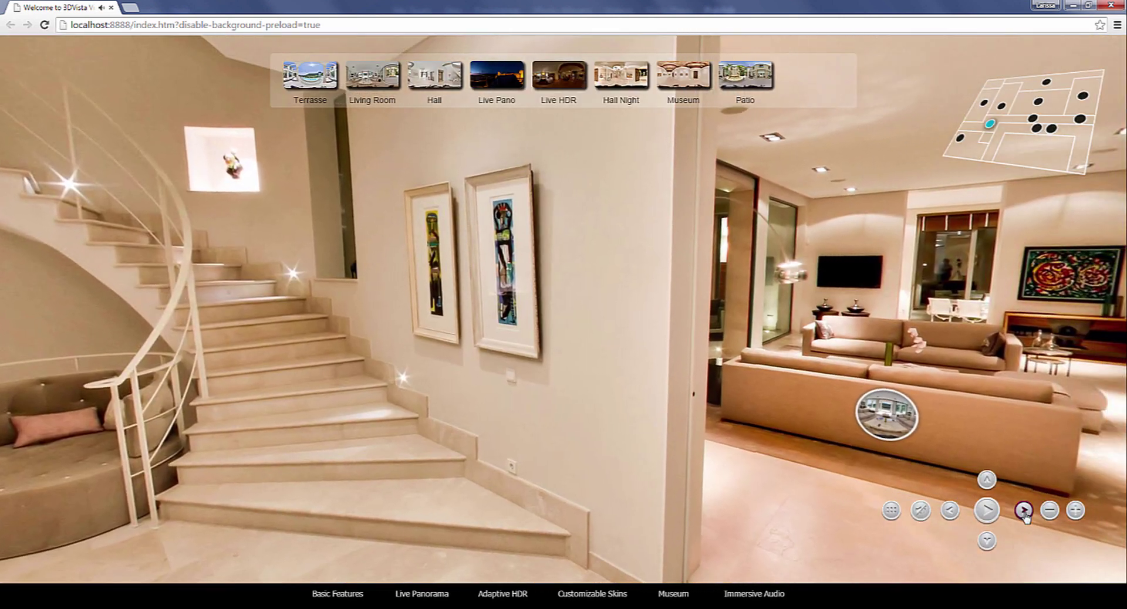
Turn the villa panorama to the right and zoom in using the tour's own navigation controls
click(1024, 511)
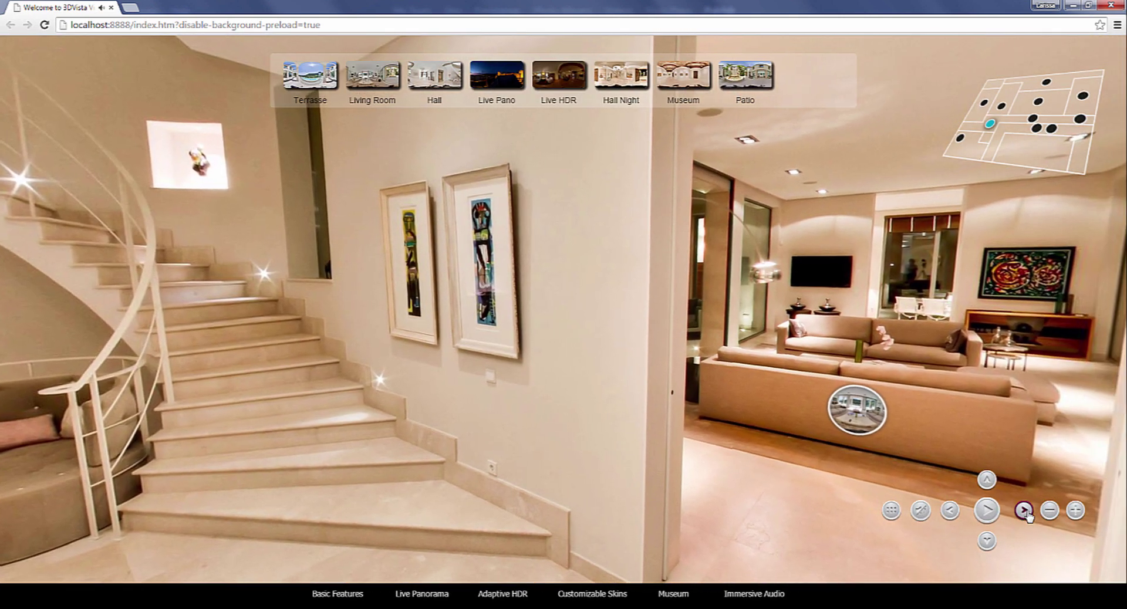
click(1076, 511)
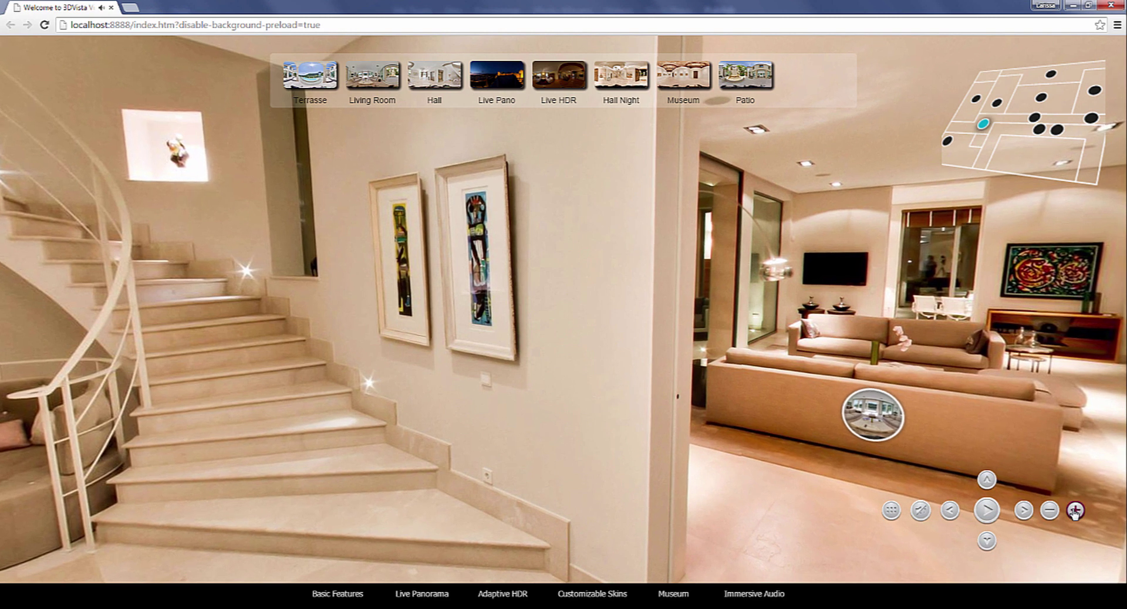
click(1075, 511)
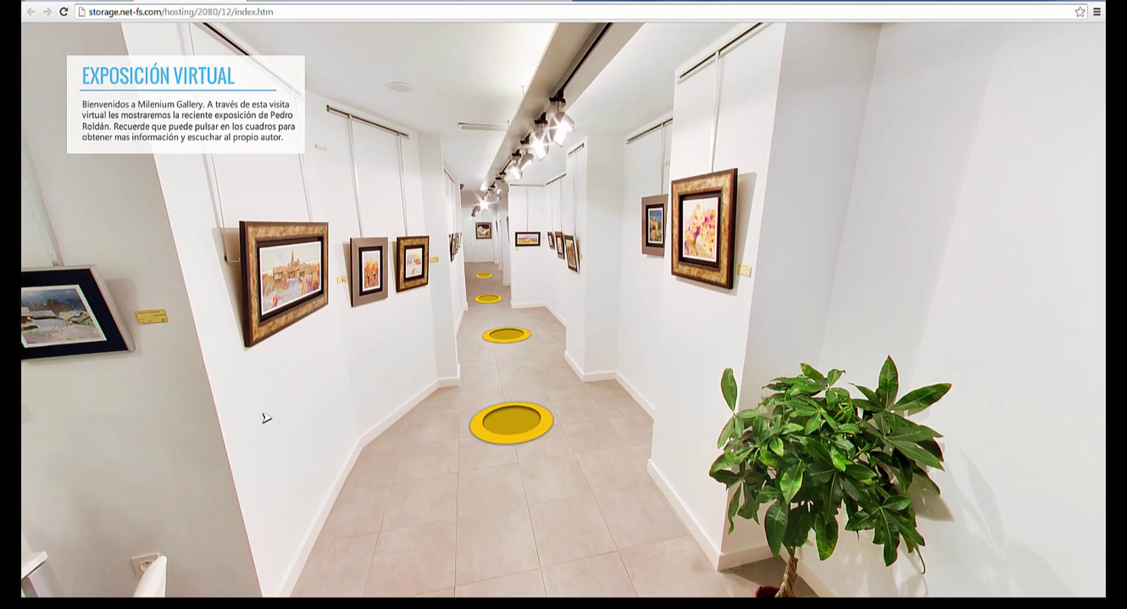